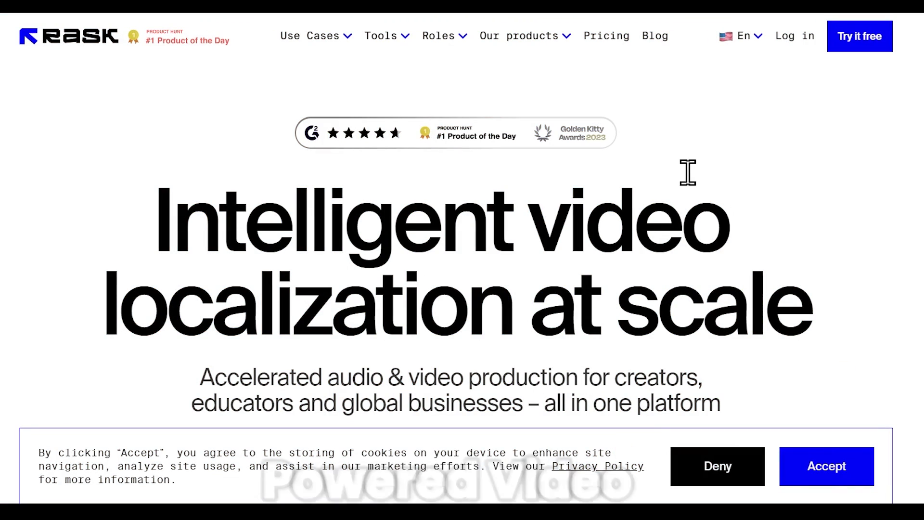
Scroll down the Rask AI homepage and play the dubbed translation demo video
scroll(692, 171, down, 4)
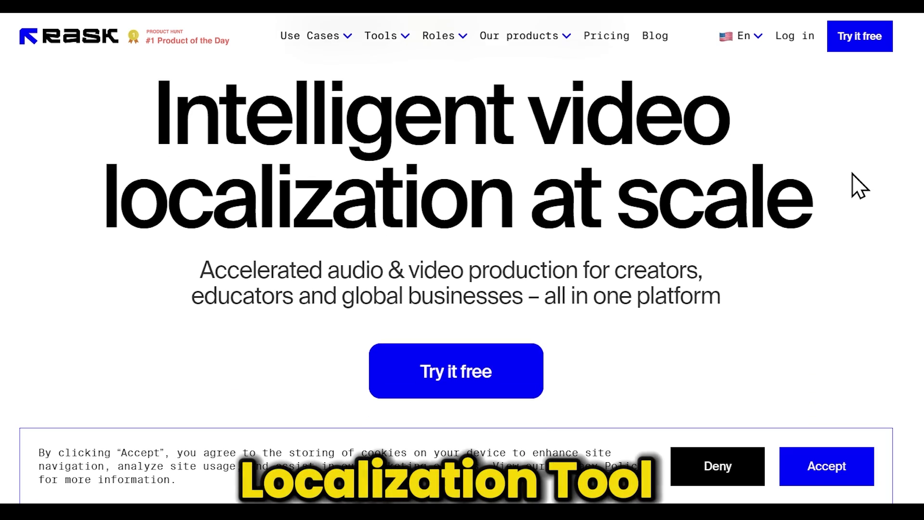
scroll(859, 185, down, 6)
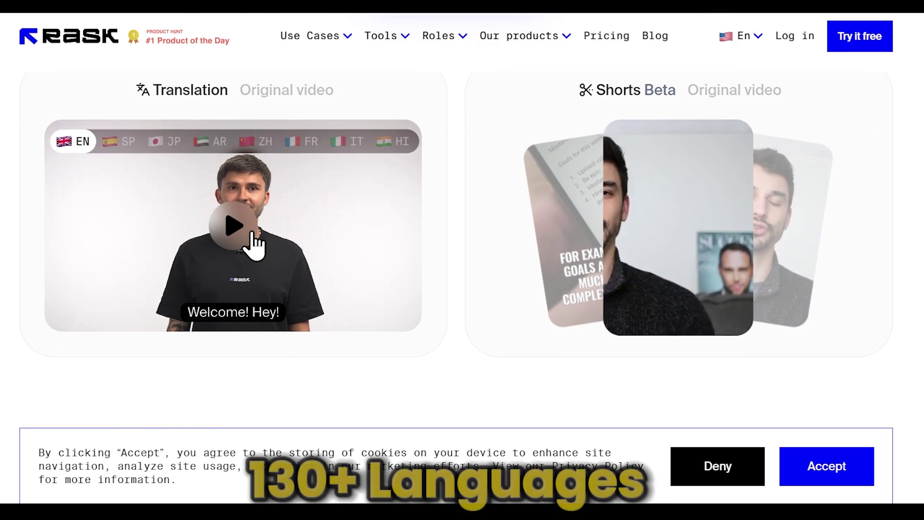
scroll(544, 236, down, 4)
scroll(543, 236, down, 13)
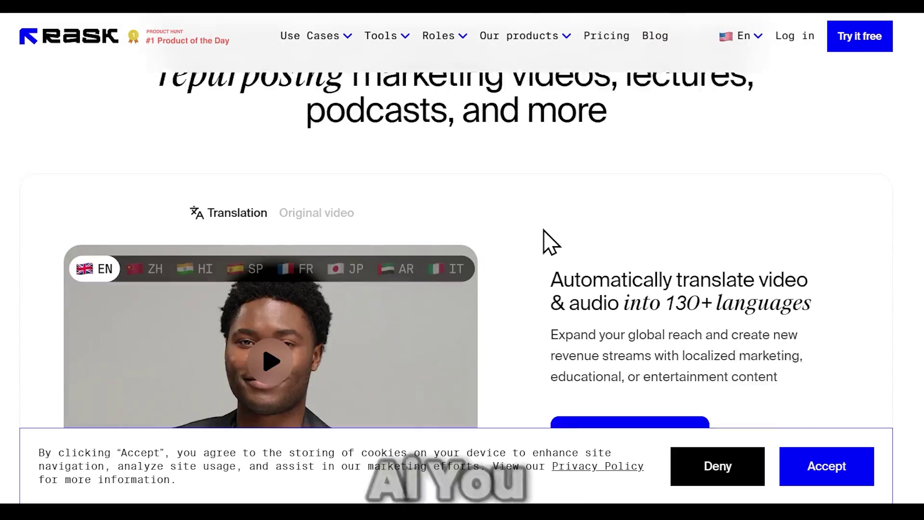
scroll(544, 236, down, 20)
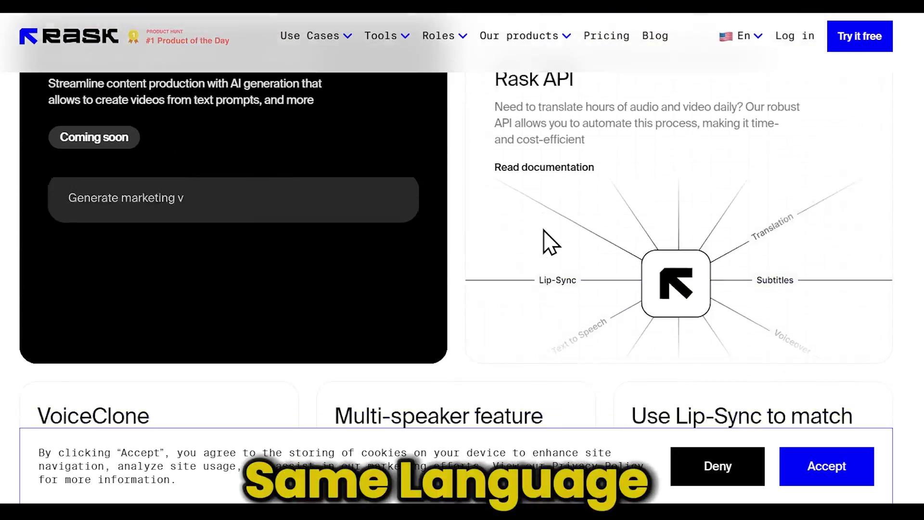
scroll(543, 229, down, 15)
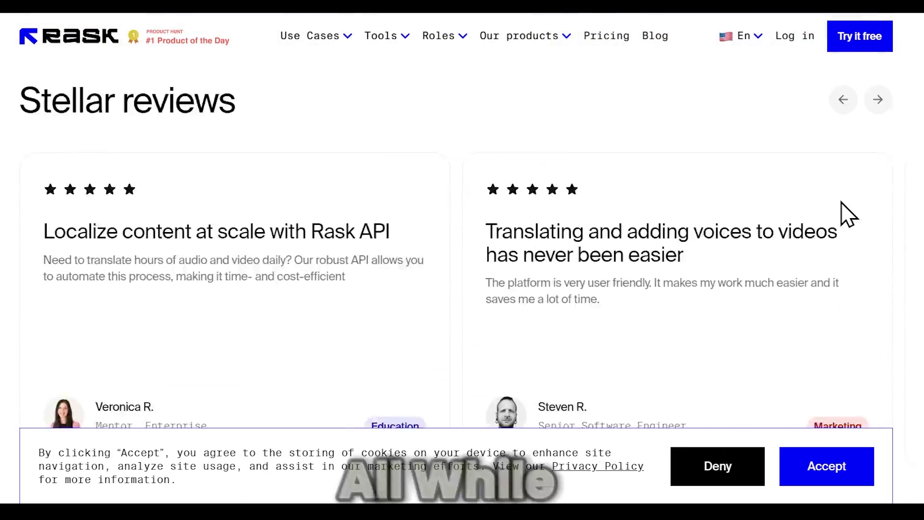
scroll(823, 220, down, 12)
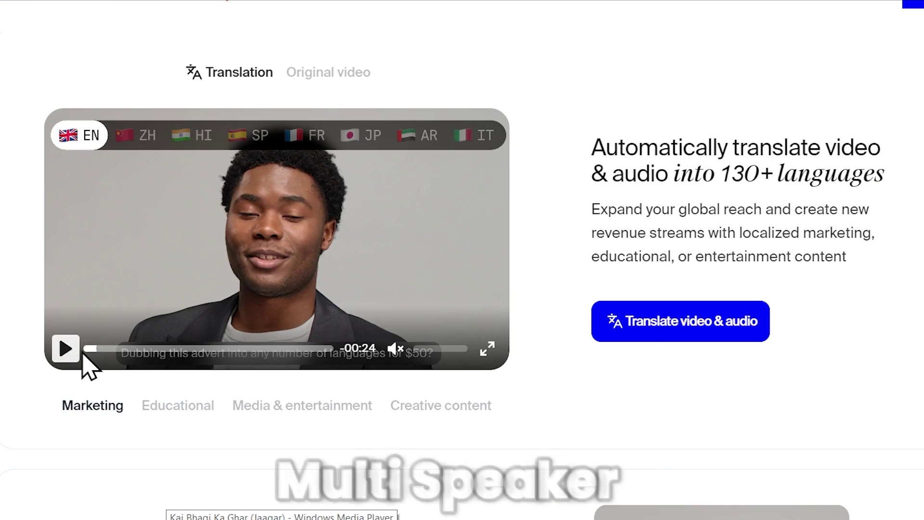
click(71, 348)
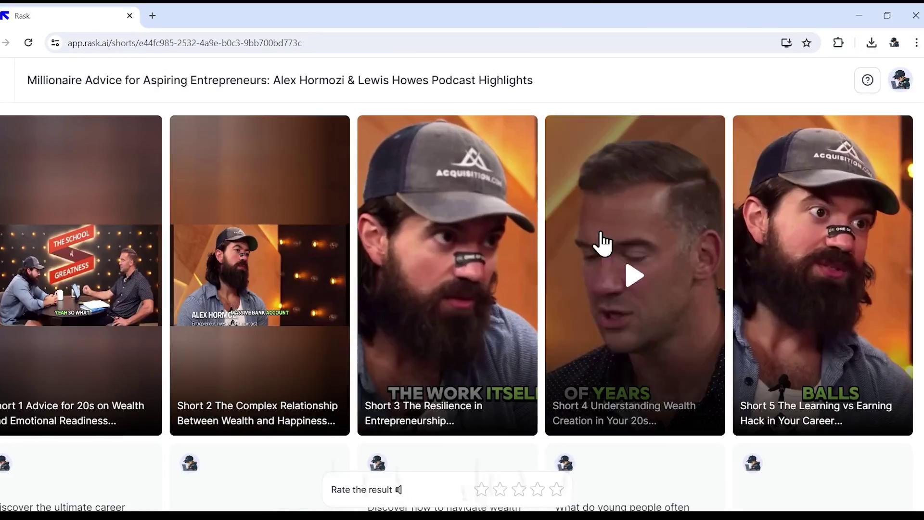
Preview the generated Short 4, then look over the voice clone sample text
click(598, 243)
click(310, 423)
click(310, 424)
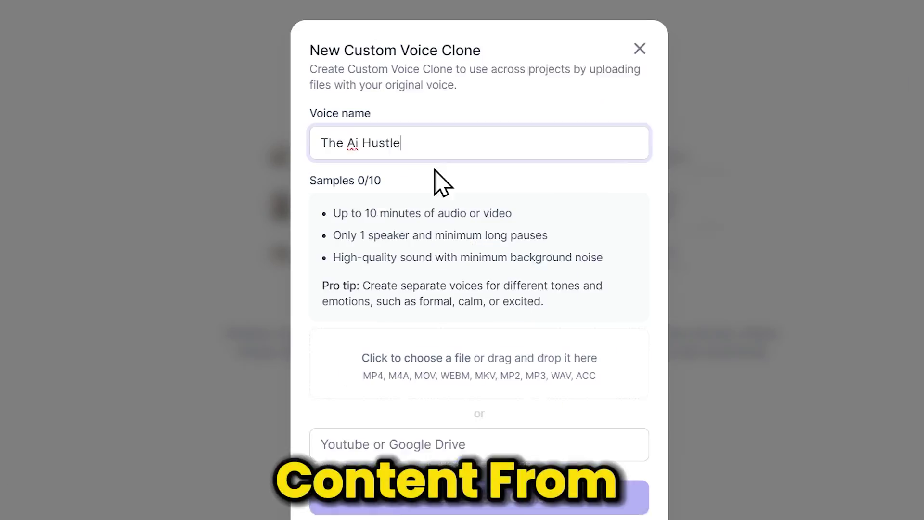
drag(324, 257, 515, 278)
click(575, 293)
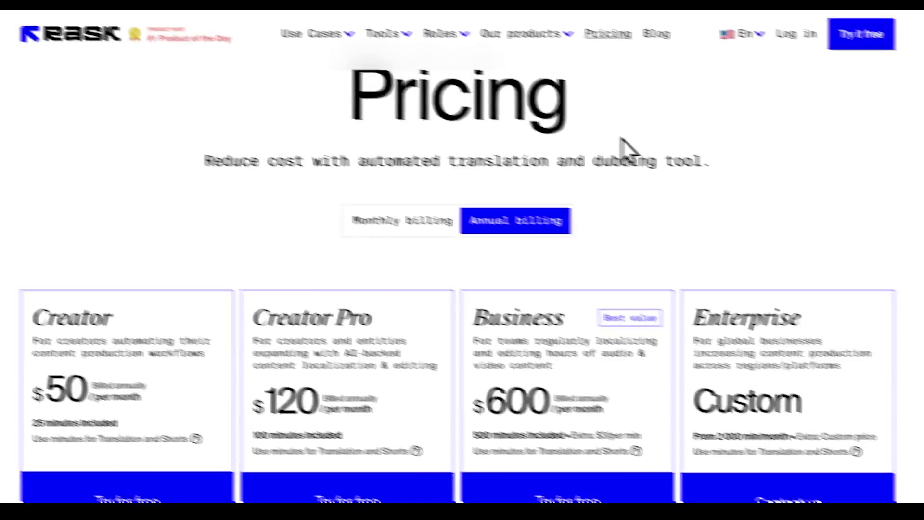
scroll(624, 149, down, 1)
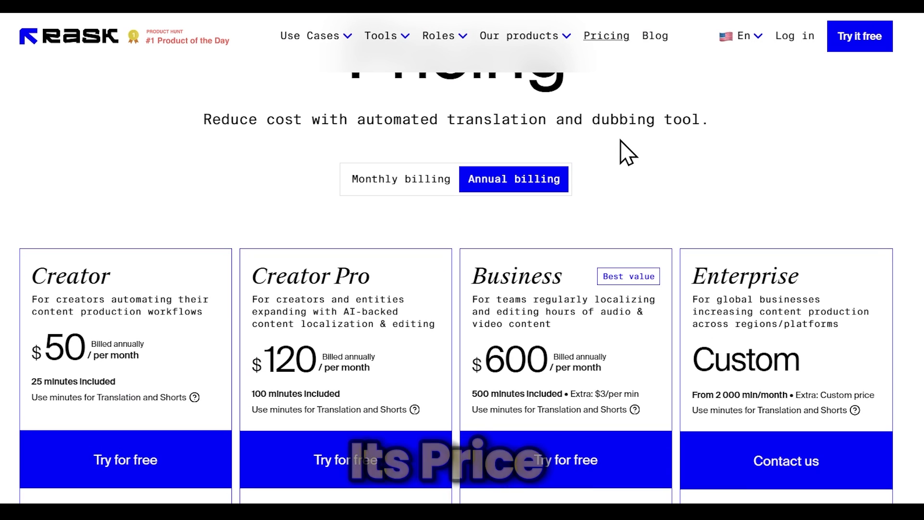
Compare monthly and annual plan prices, leaving billing on annual with Creator's price highlighted
scroll(625, 152, down, 1)
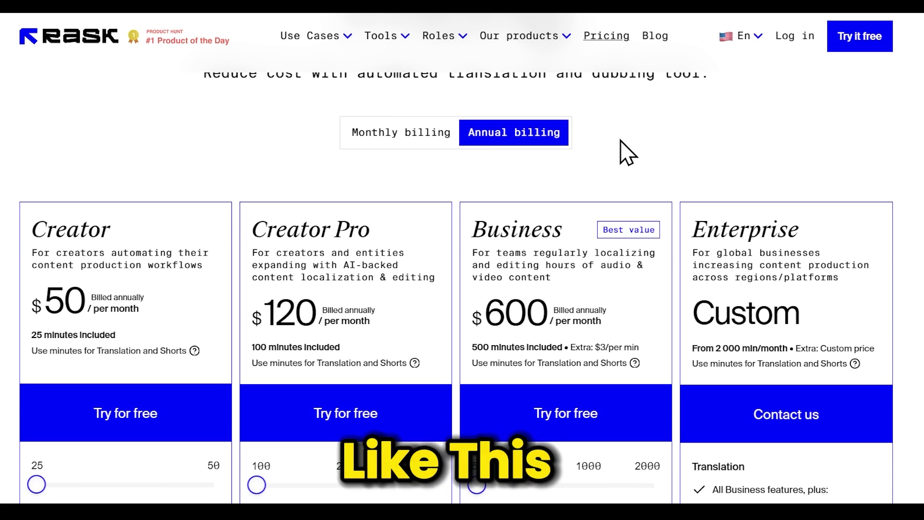
click(410, 136)
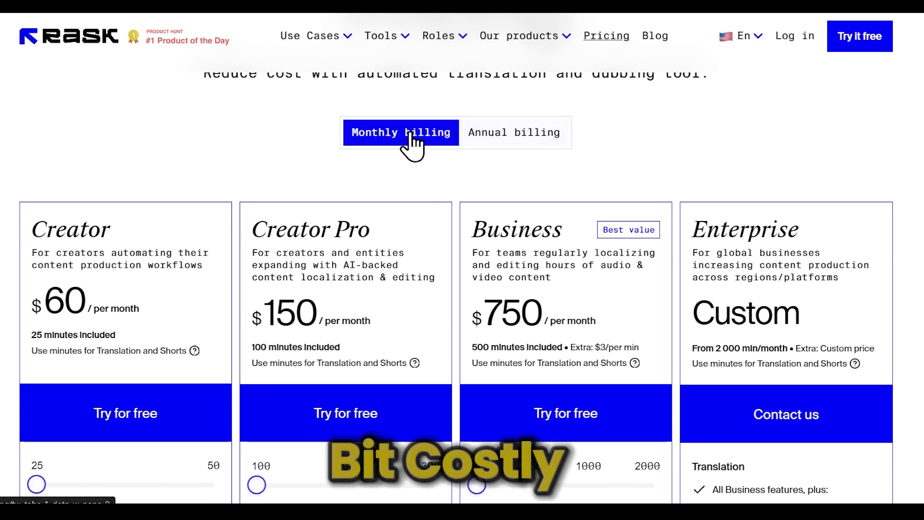
click(513, 145)
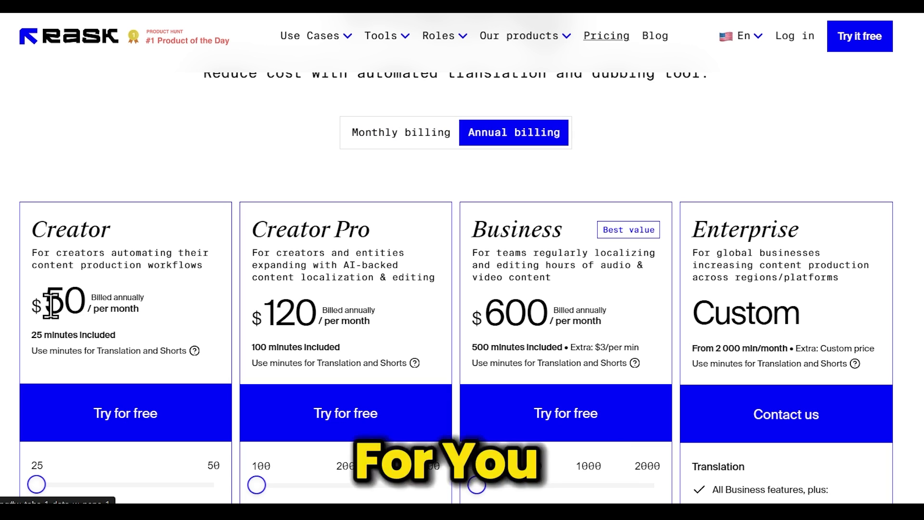
drag(51, 302, 137, 309)
click(137, 309)
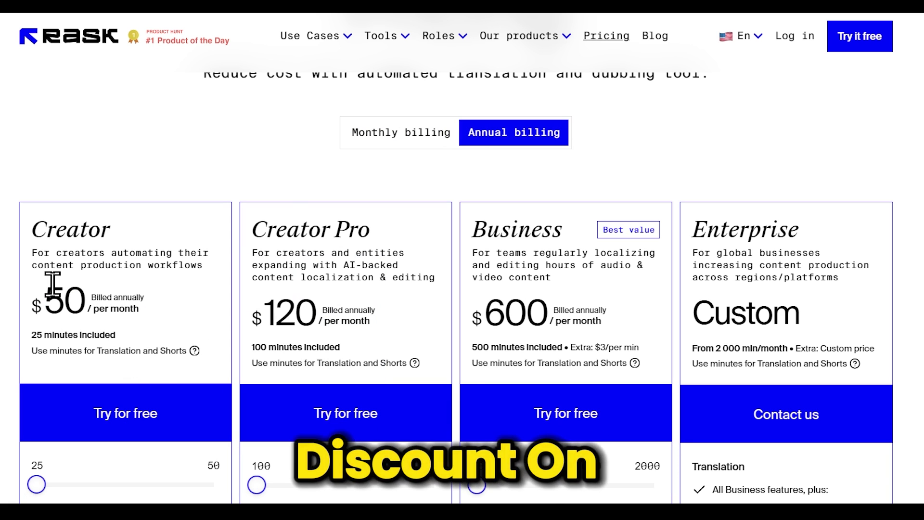
Review the plan features, start a free trial and begin uploading a video to translate
scroll(330, 295, down, 1)
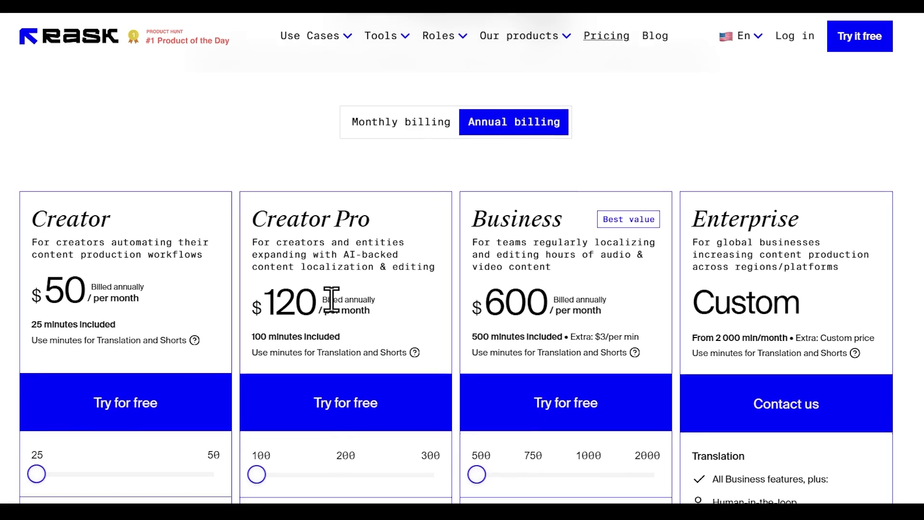
scroll(222, 388, down, 3)
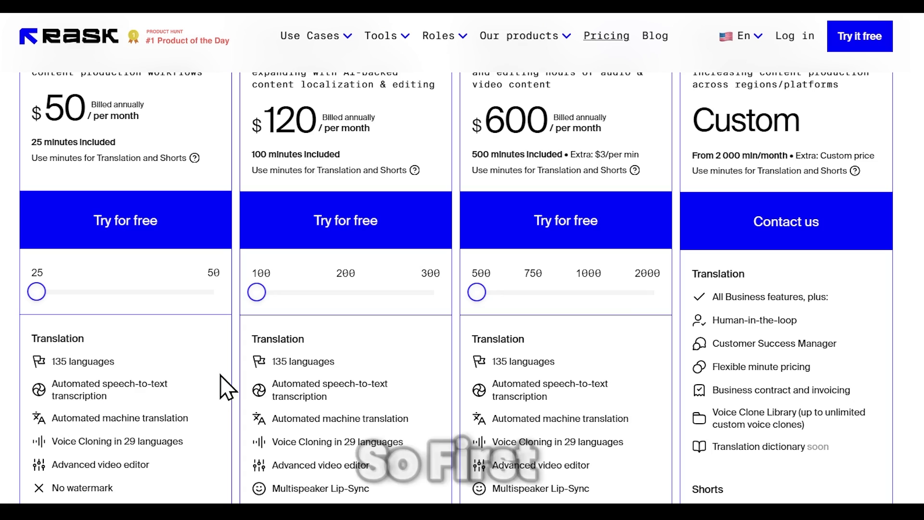
scroll(252, 385, up, 1)
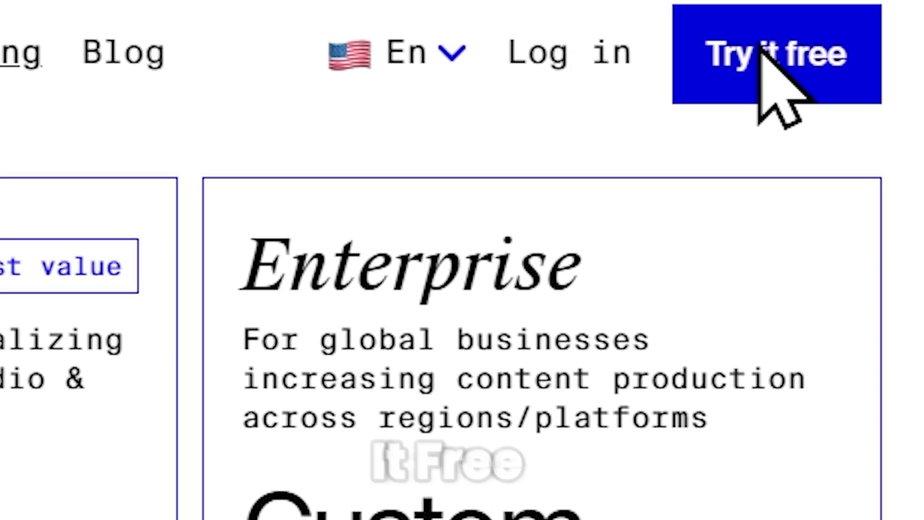
click(765, 53)
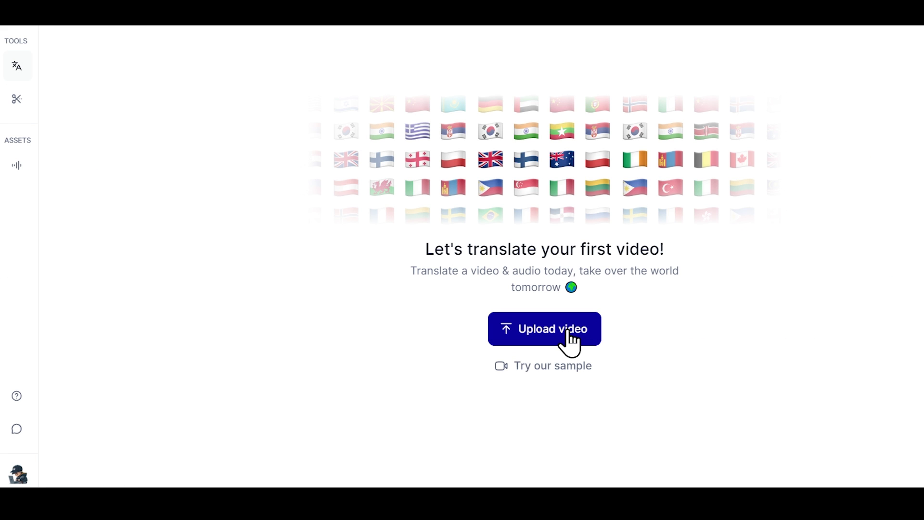
click(567, 332)
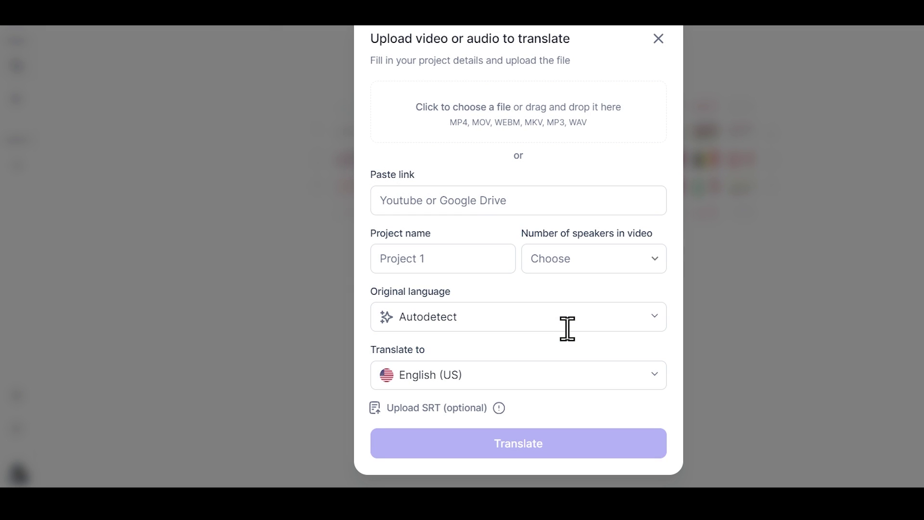
Set up a video link upload with 2 speakers and Autodetect as the original language
click(472, 199)
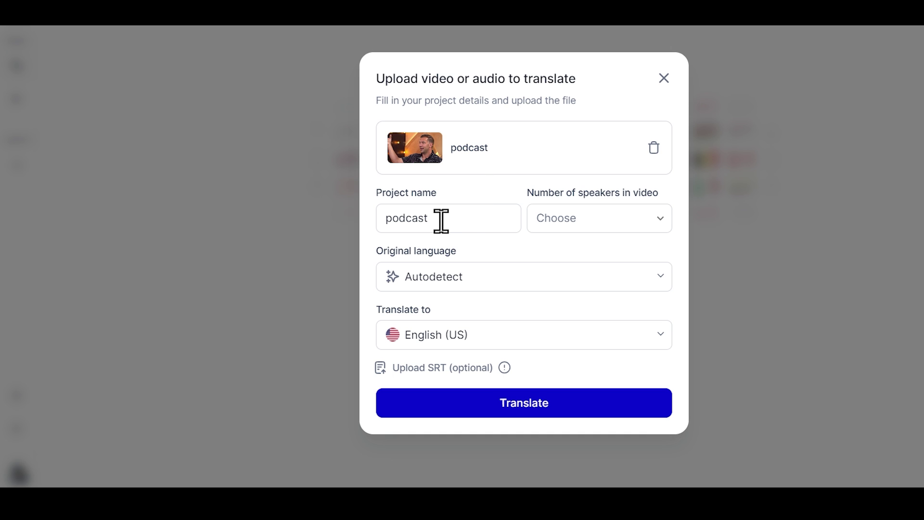
click(587, 226)
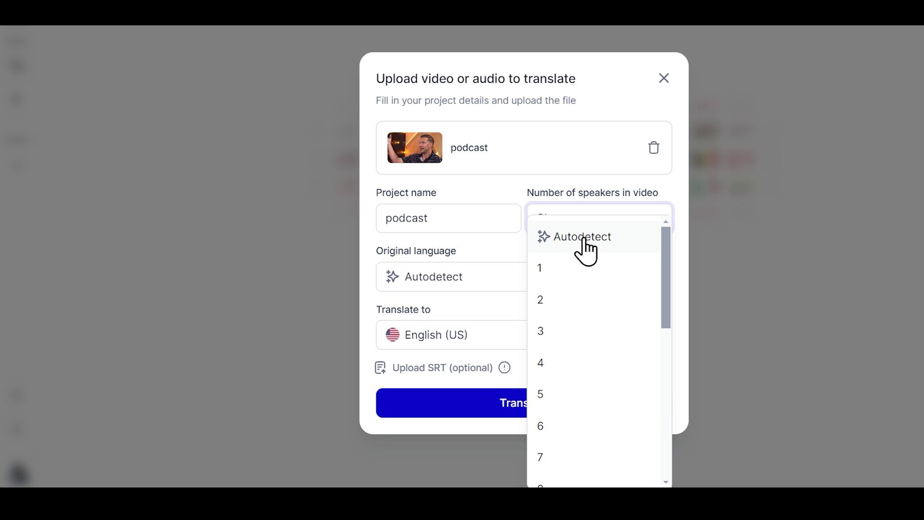
click(545, 308)
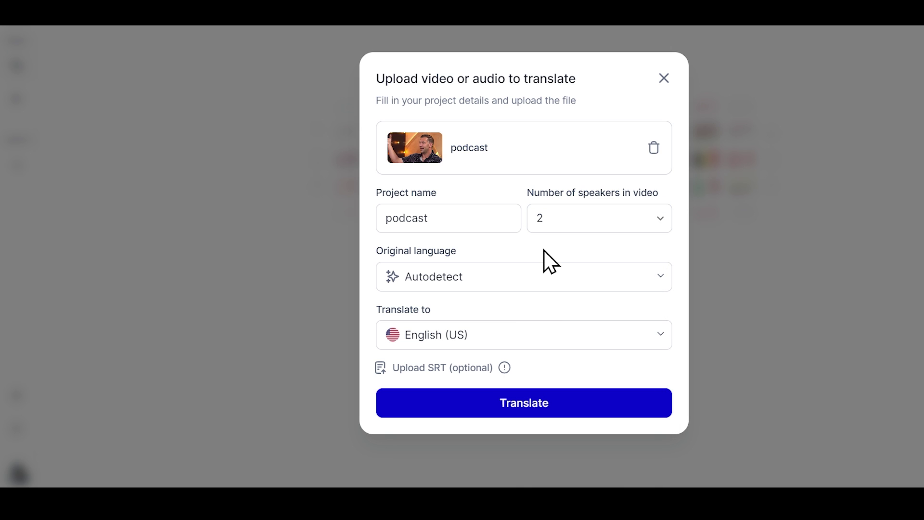
click(452, 282)
scroll(477, 196, down, 3)
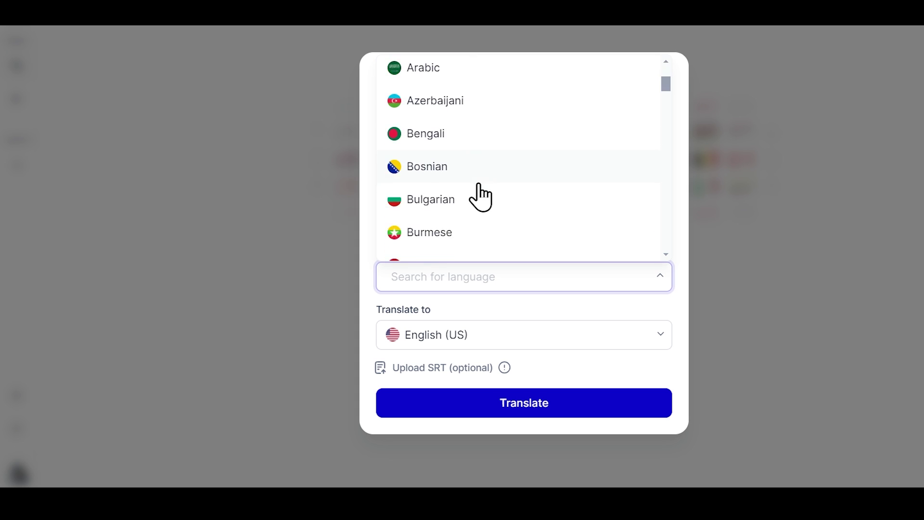
click(441, 318)
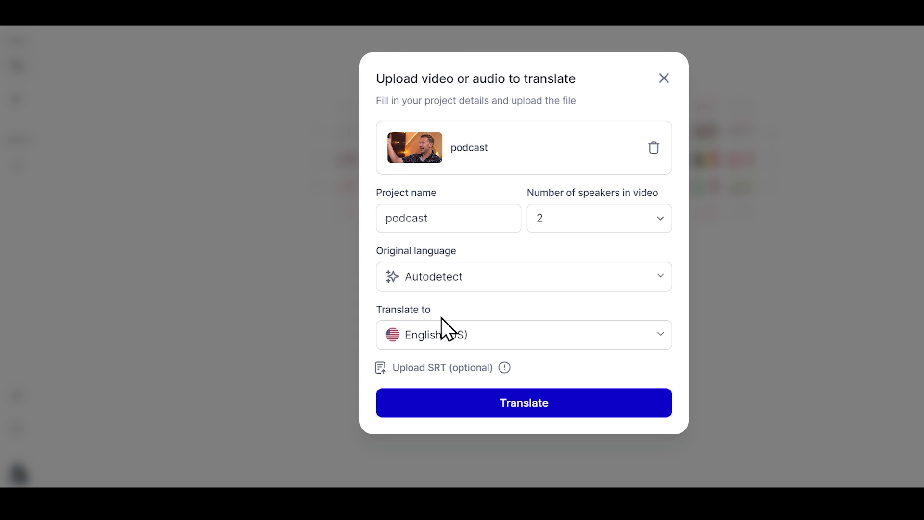
Choose Hindi as the target language and start translating the podcast
click(464, 339)
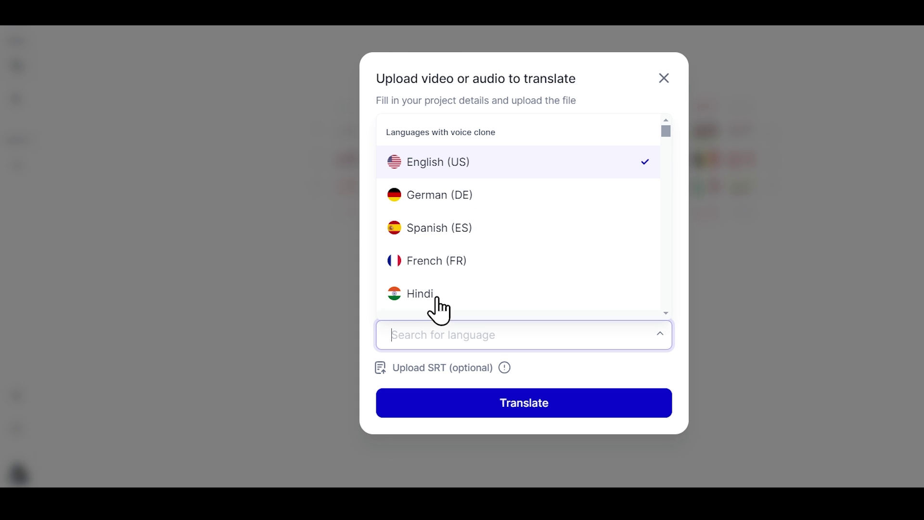
scroll(460, 197, down, 4)
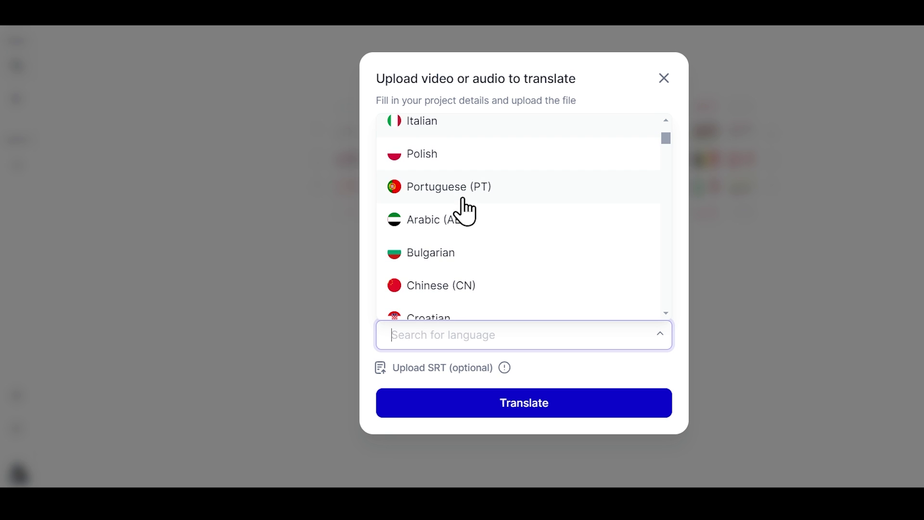
scroll(473, 234, down, 3)
scroll(474, 238, up, 7)
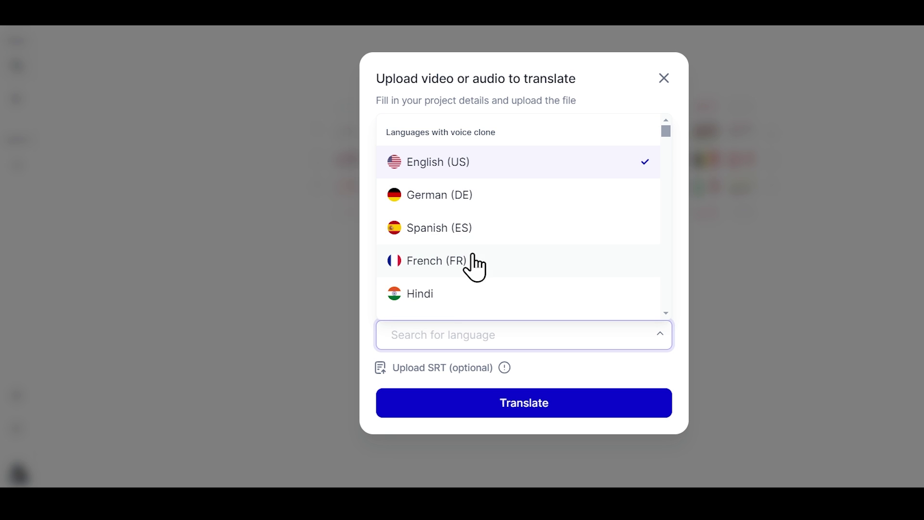
click(439, 300)
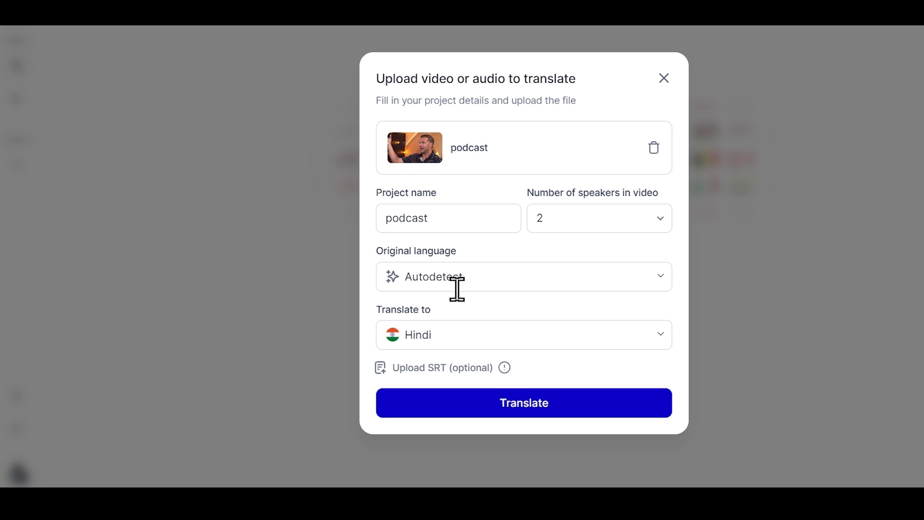
click(551, 408)
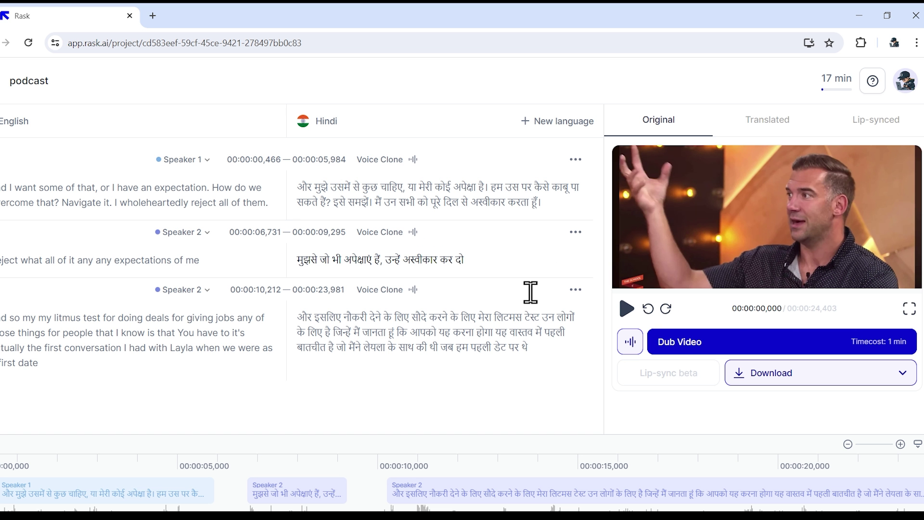
Check the first Hindi line, then dub the video and confirm the minutes deduction
click(316, 189)
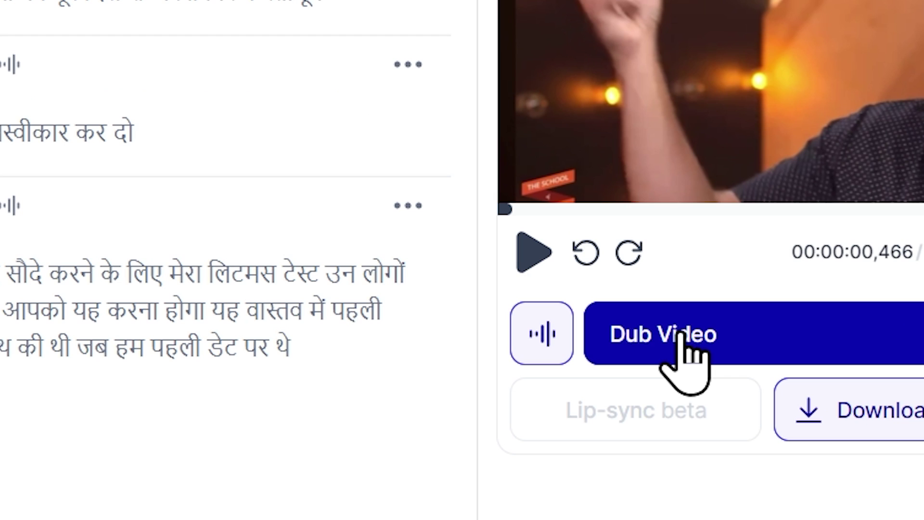
click(683, 337)
drag(241, 130, 477, 166)
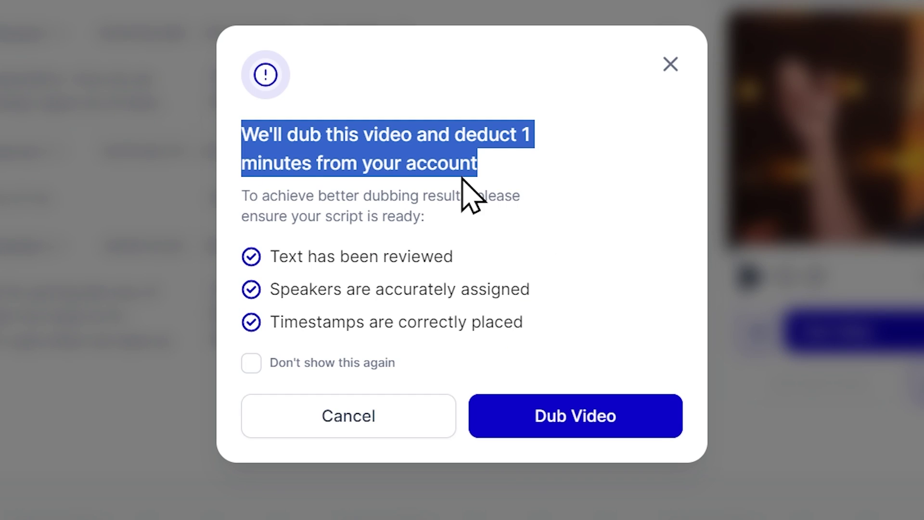
click(330, 201)
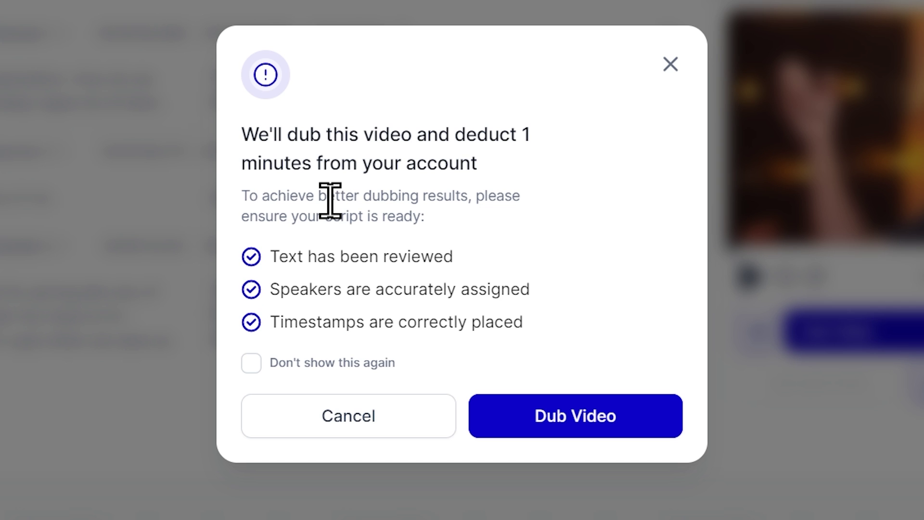
click(543, 431)
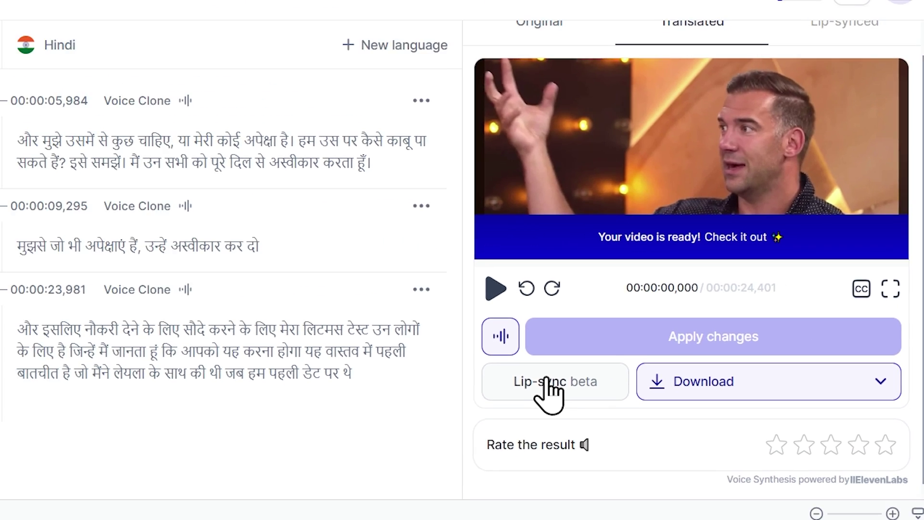
Open the lip-sync setup and review its visible face, uncovered features and lighting requirements
click(388, 421)
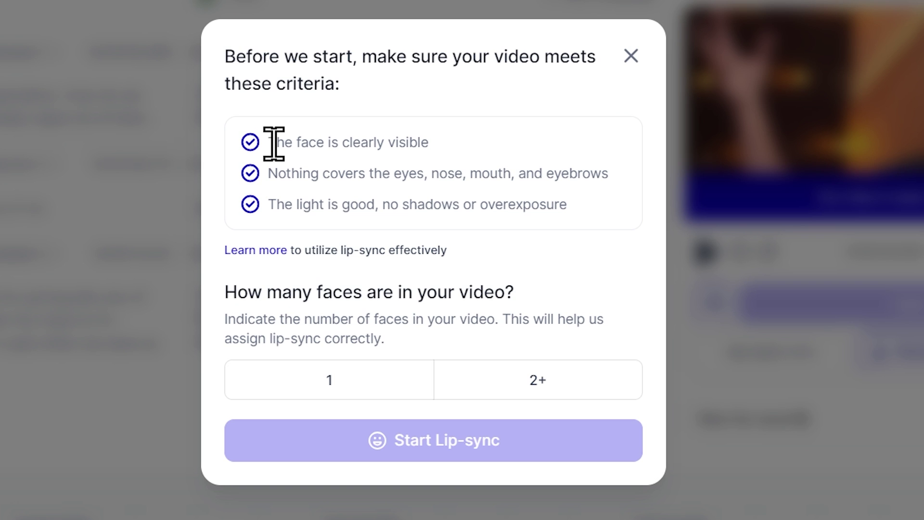
drag(186, 189, 266, 184)
drag(357, 136, 425, 144)
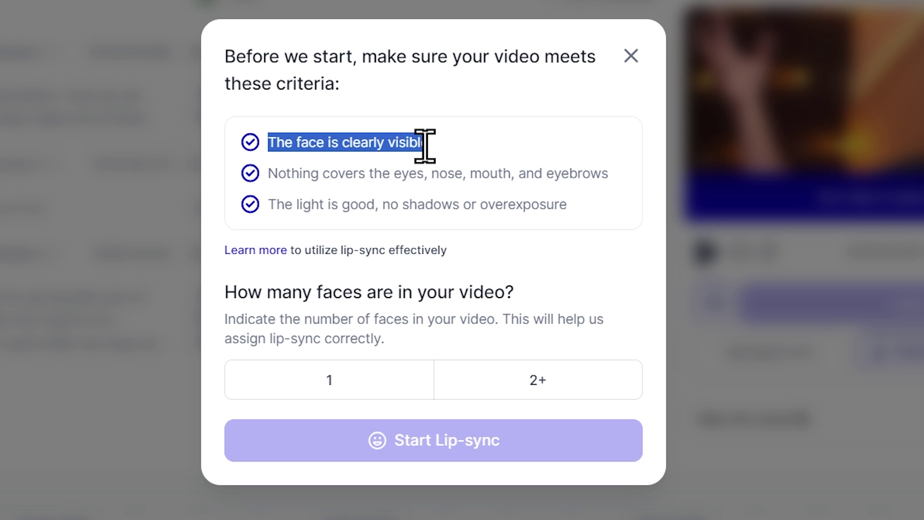
click(351, 174)
drag(280, 178, 337, 178)
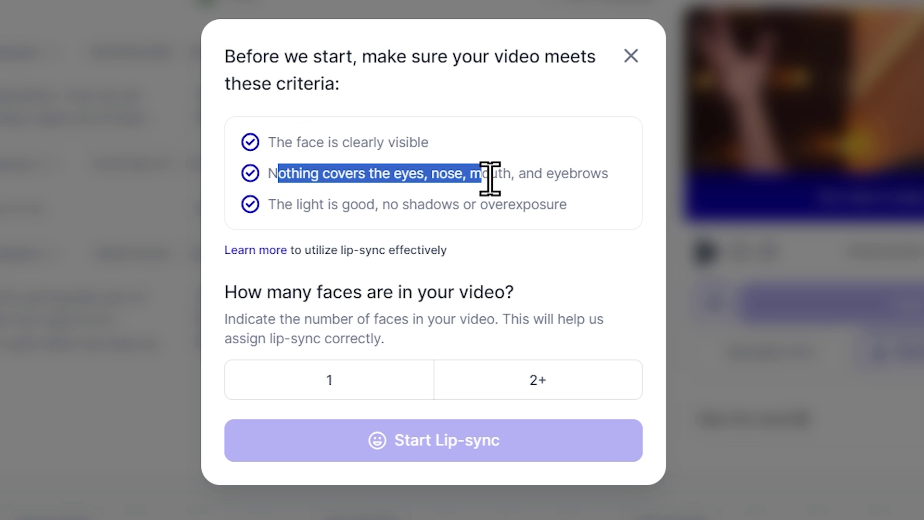
drag(490, 178, 592, 179)
click(592, 180)
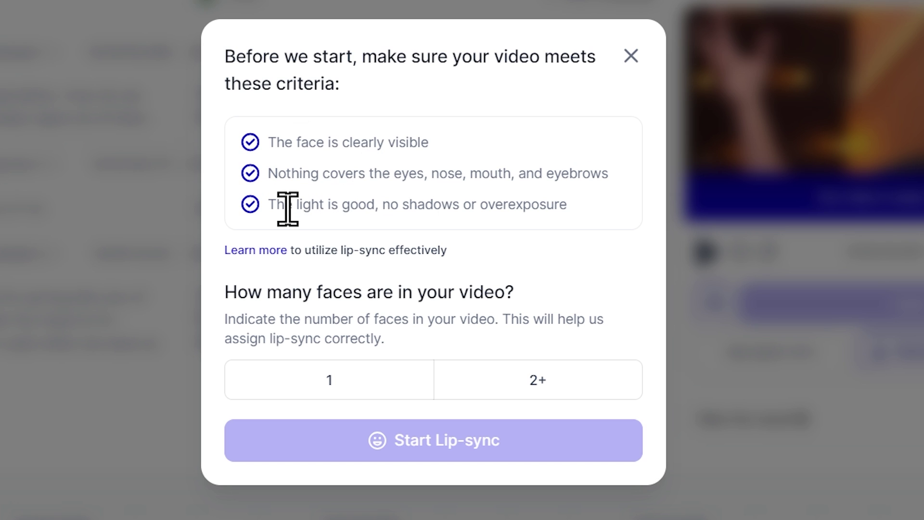
drag(279, 207, 563, 203)
click(520, 221)
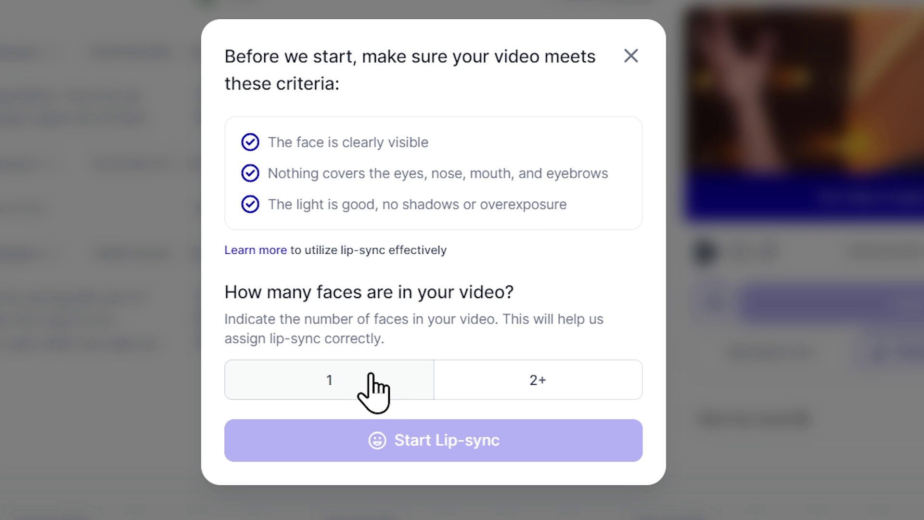
Choose 2+ faces, start lip-syncing and dismiss the processing notice
click(547, 381)
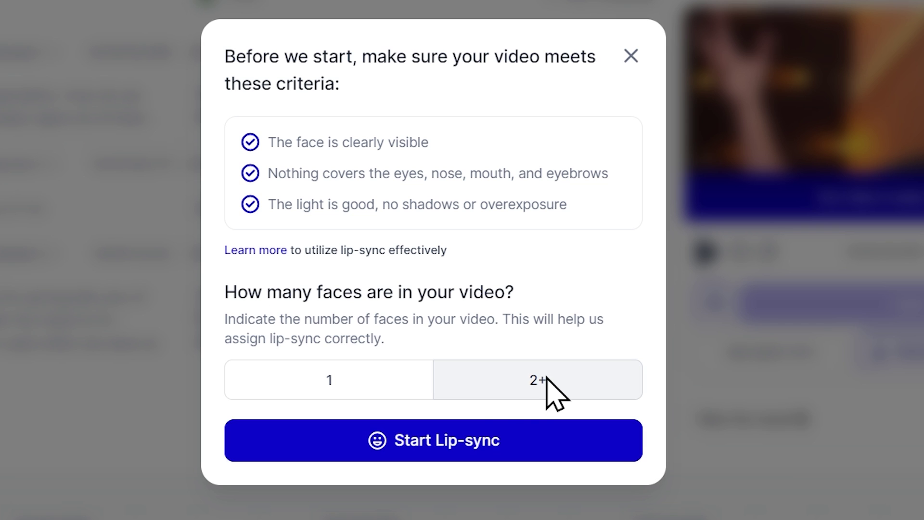
click(440, 447)
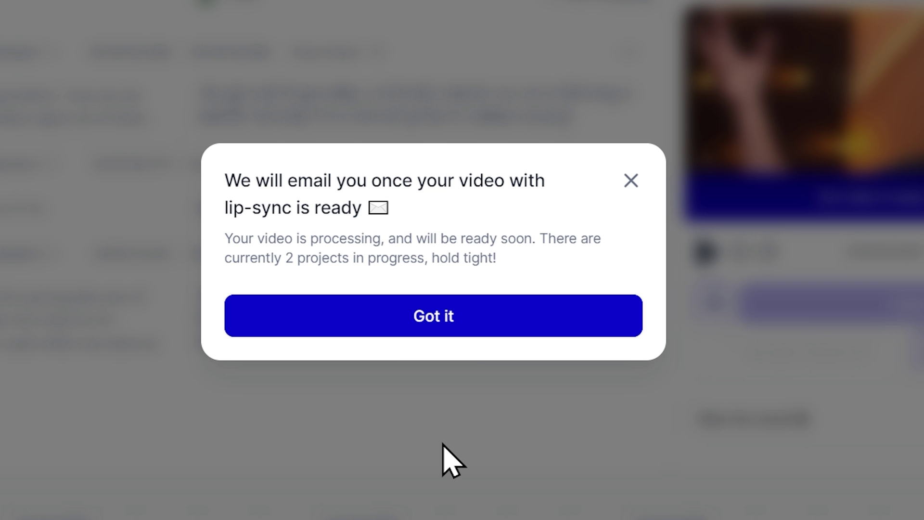
click(414, 318)
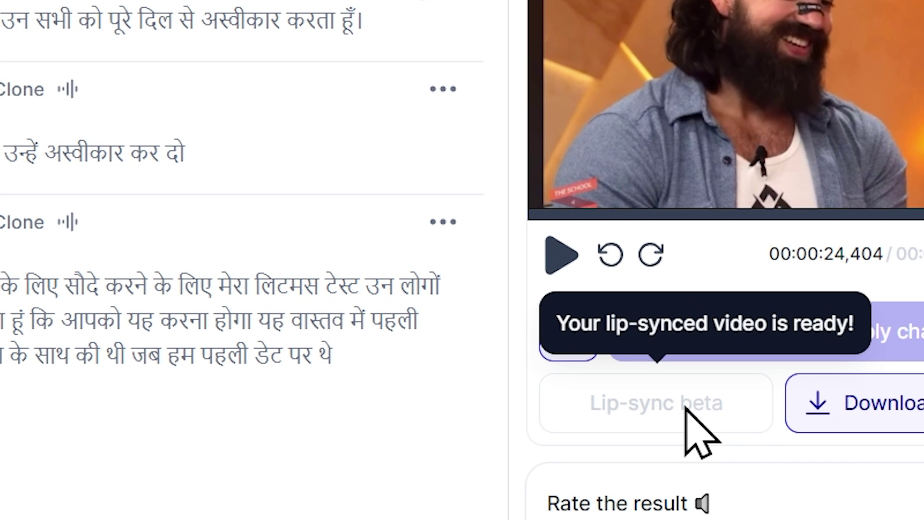
Play the lip-synced Hindi video and list its video download formats, including MP4
click(561, 255)
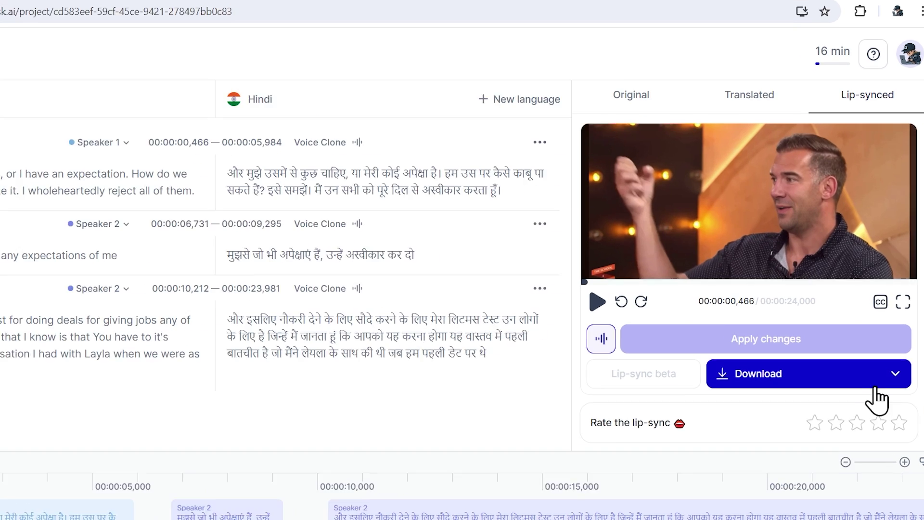
click(866, 370)
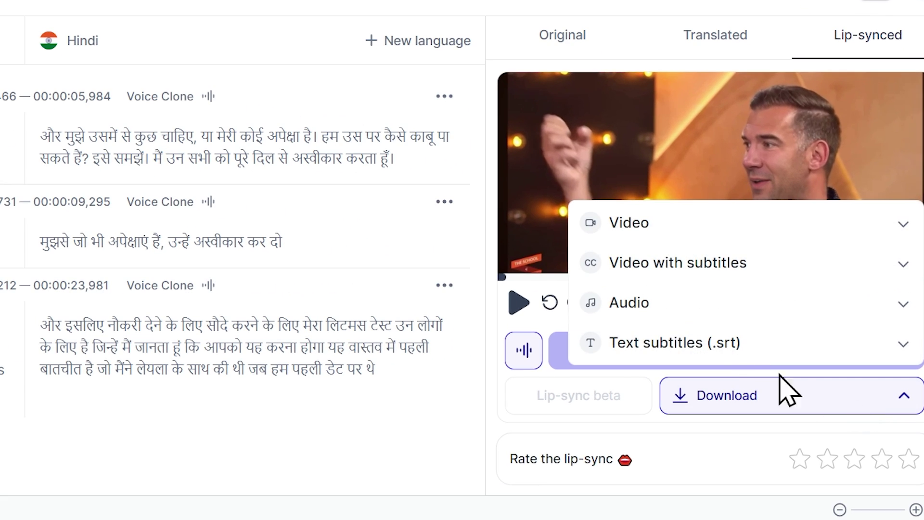
click(788, 222)
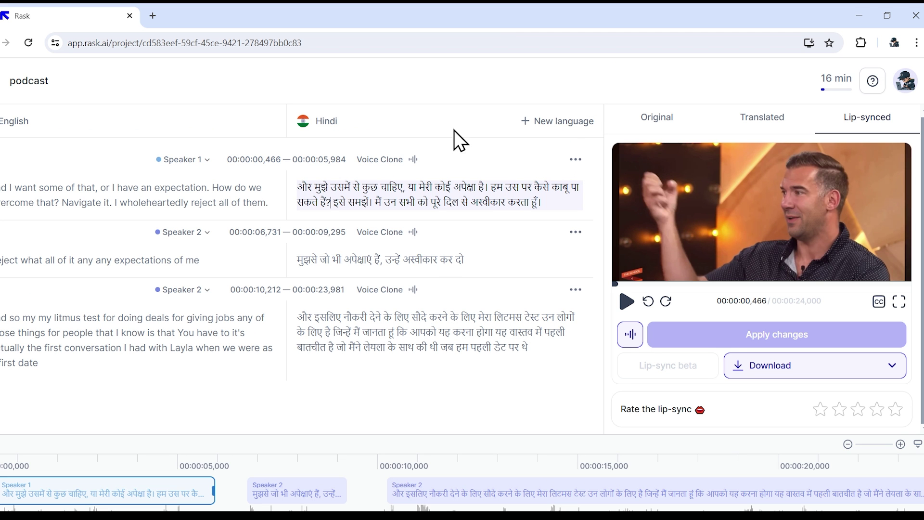
Add a German (DE) translation of the podcast and dismiss the new project notice
click(539, 123)
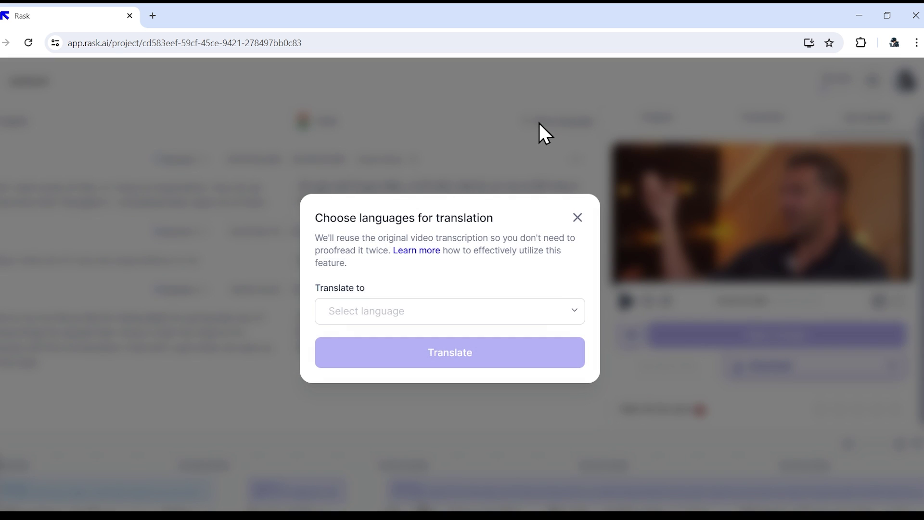
click(379, 325)
click(391, 404)
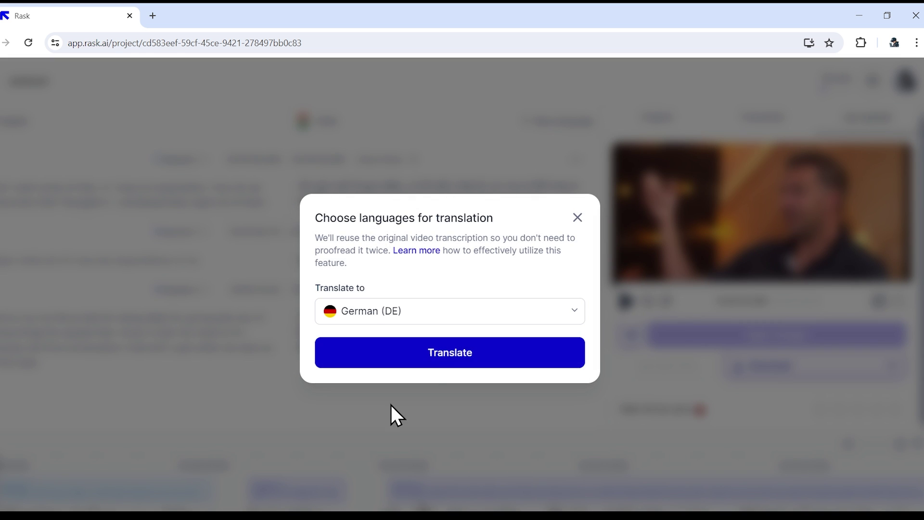
click(445, 364)
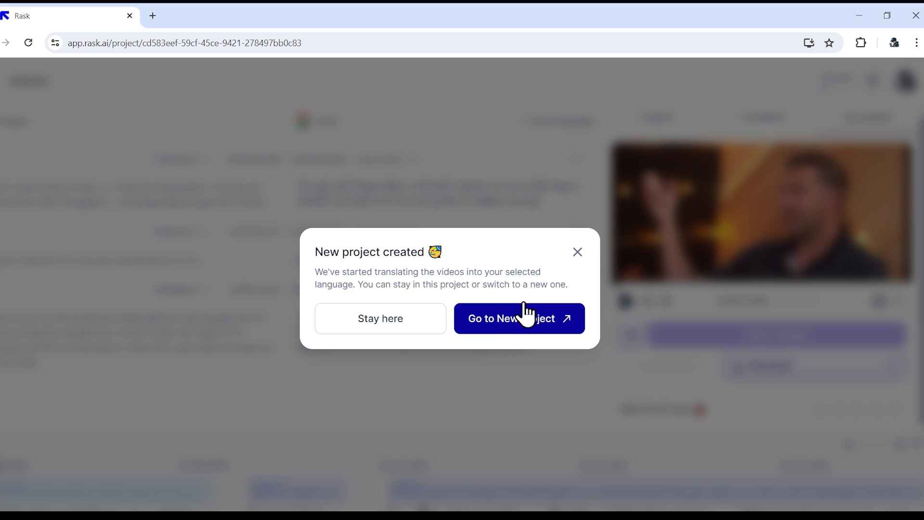
click(578, 252)
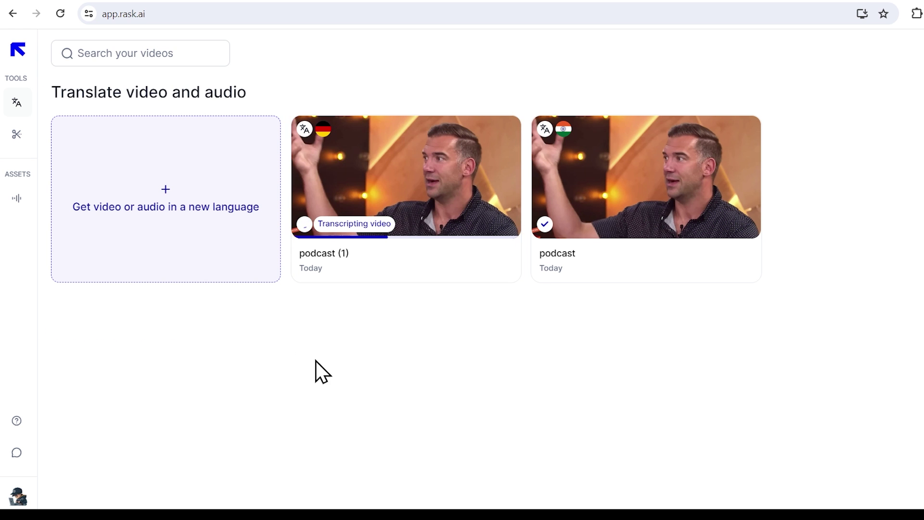
Paste the Millionaire Advice podcast's YouTube link into the Shorts generator and create shorts
mouse_move(24, 118)
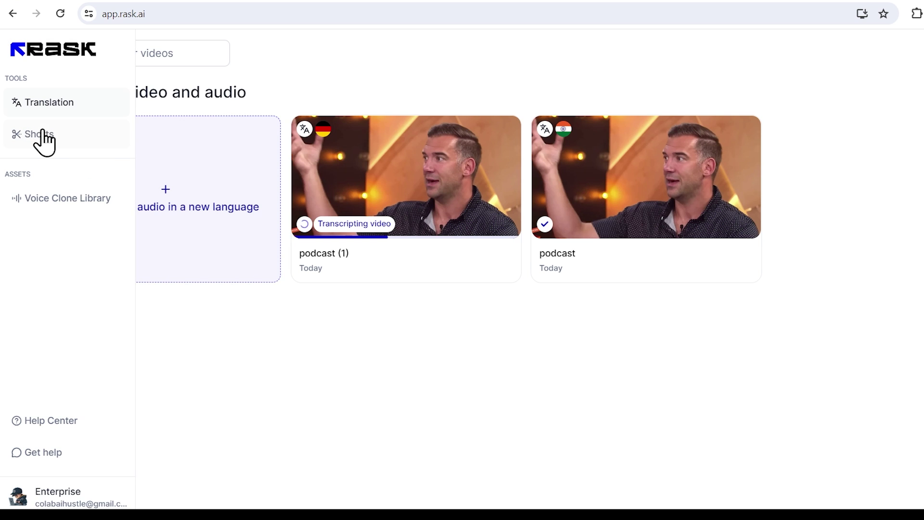
click(39, 135)
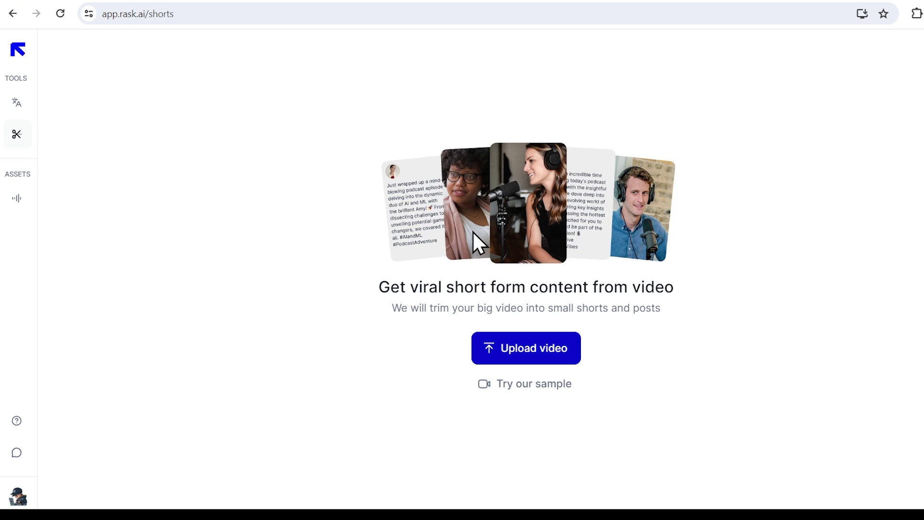
click(531, 358)
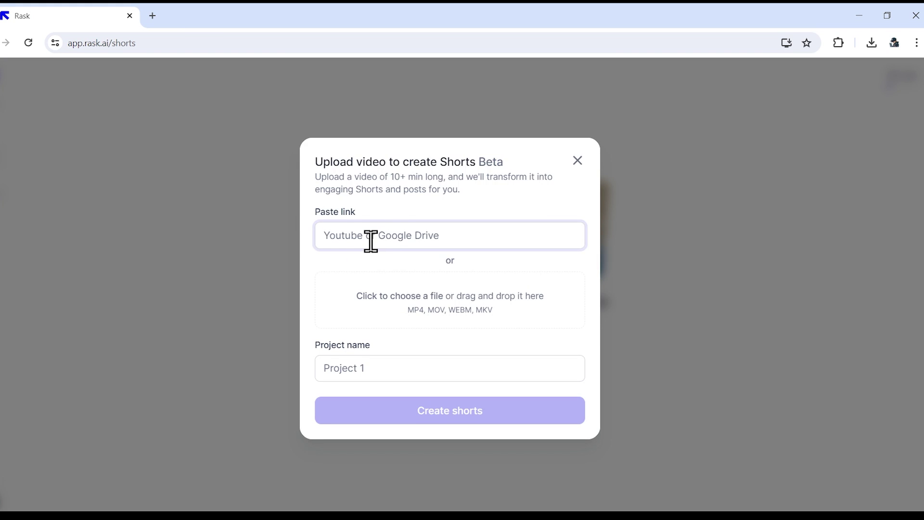
click(371, 241)
text(https://youtu.be/XT5hvnhff2k?si=whMrEnQiwdG4hcli)
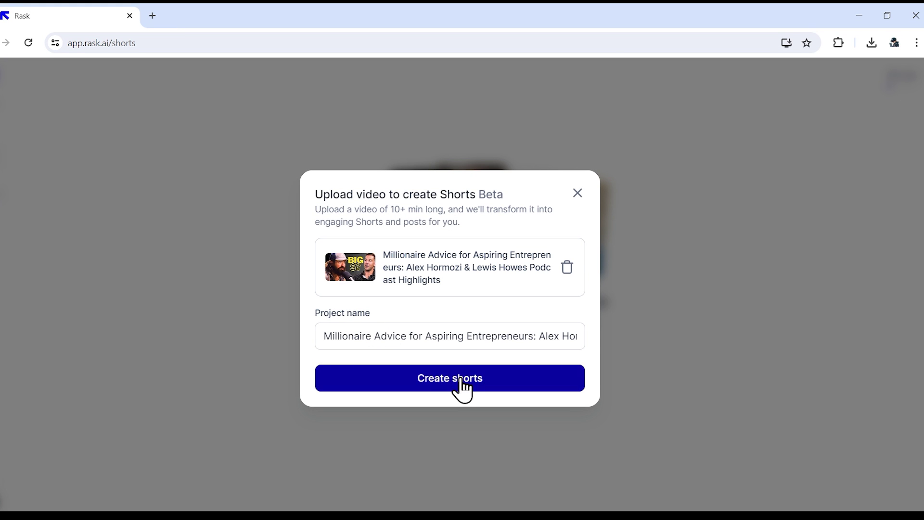
click(461, 380)
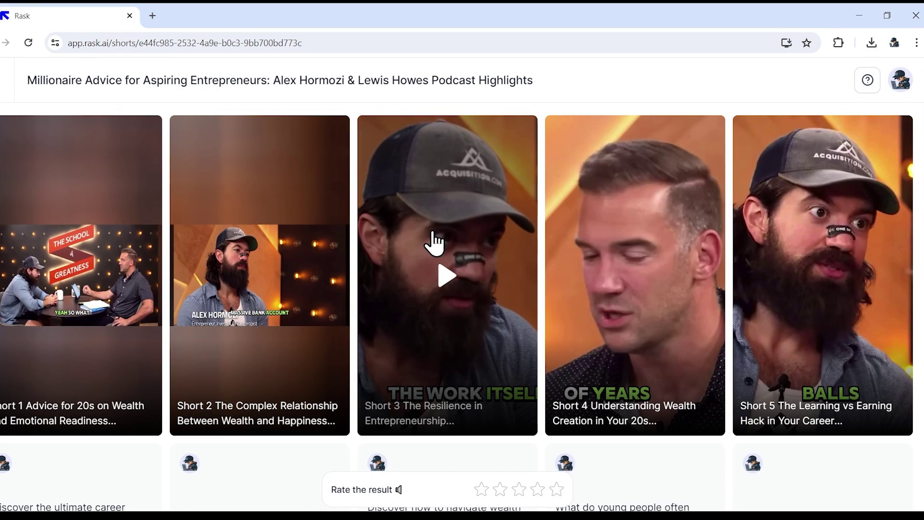
Watch the Short 4 preview from the Millionaire Advice project, then close it
mouse_move(190, 289)
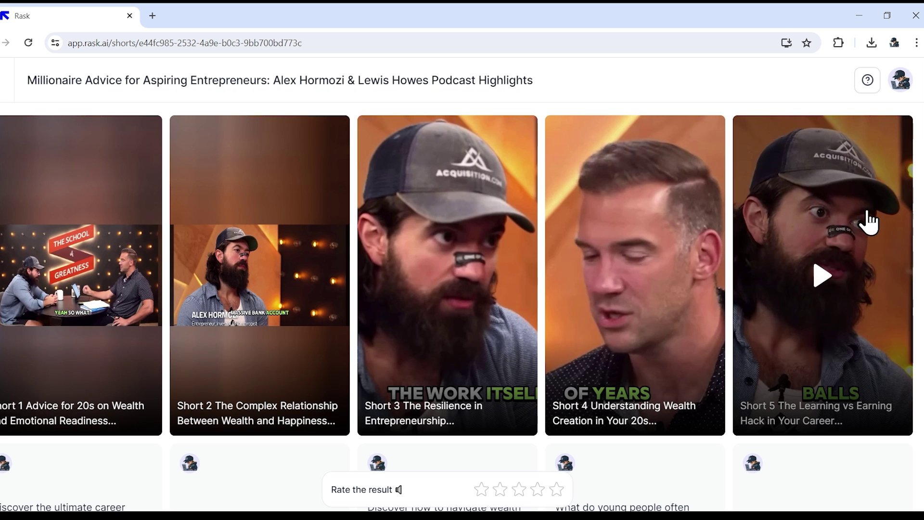
click(642, 284)
click(310, 424)
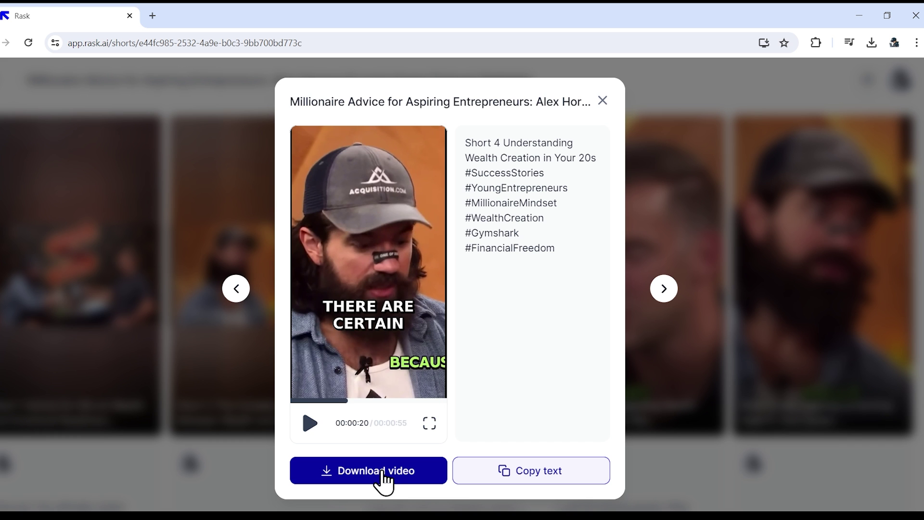
click(603, 108)
Return to the shorts project list, then go to the voice clone library
click(38, 158)
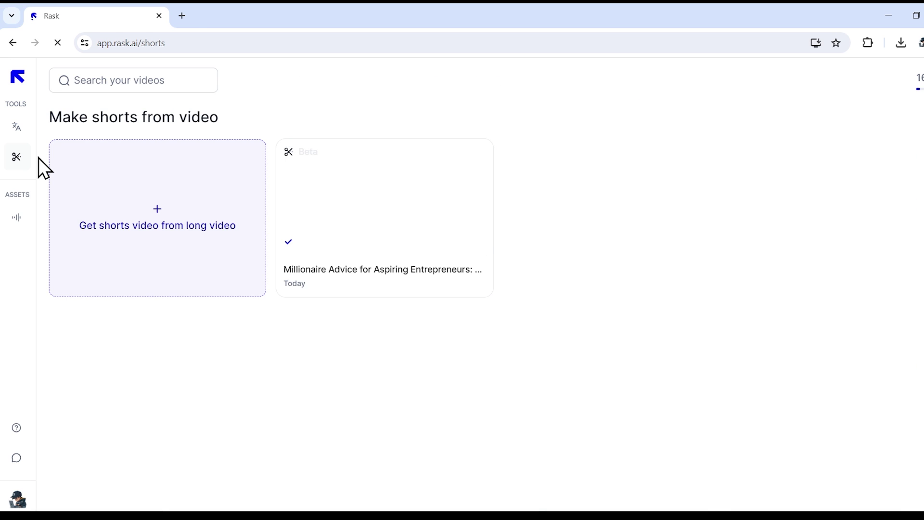
mouse_move(35, 224)
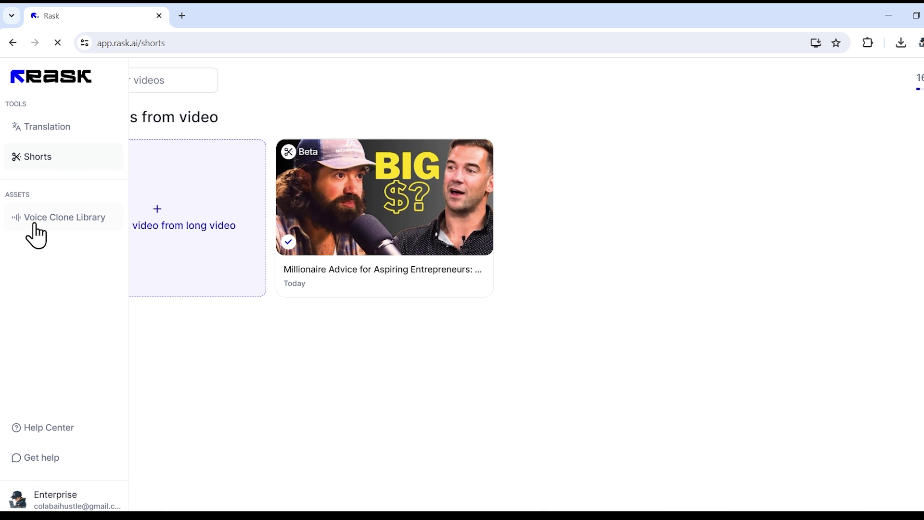
click(68, 225)
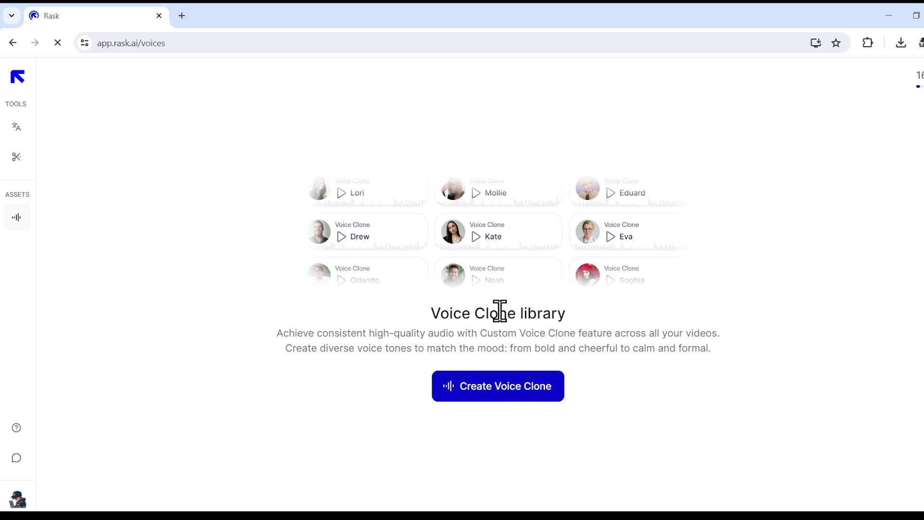
Create the 'The Ai Hustle' voice clone from the 1000 shorts 5.mp3 sample
click(501, 389)
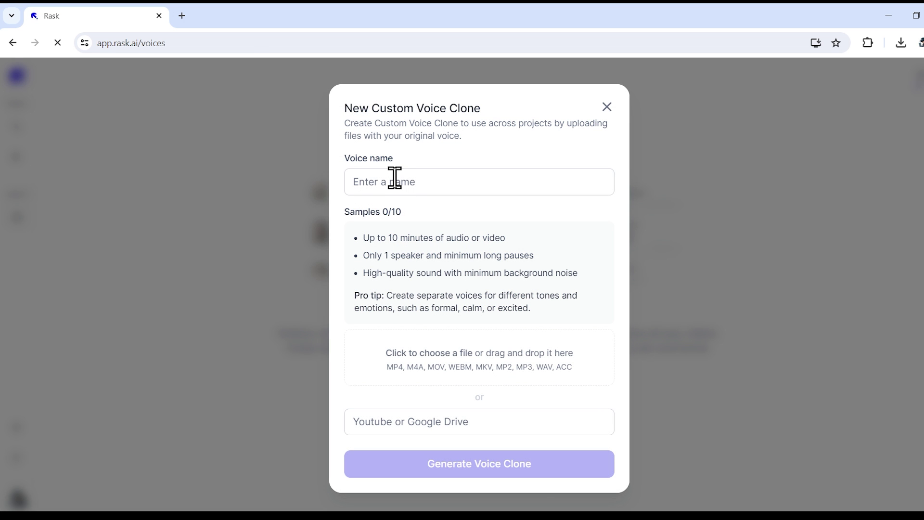
click(395, 177)
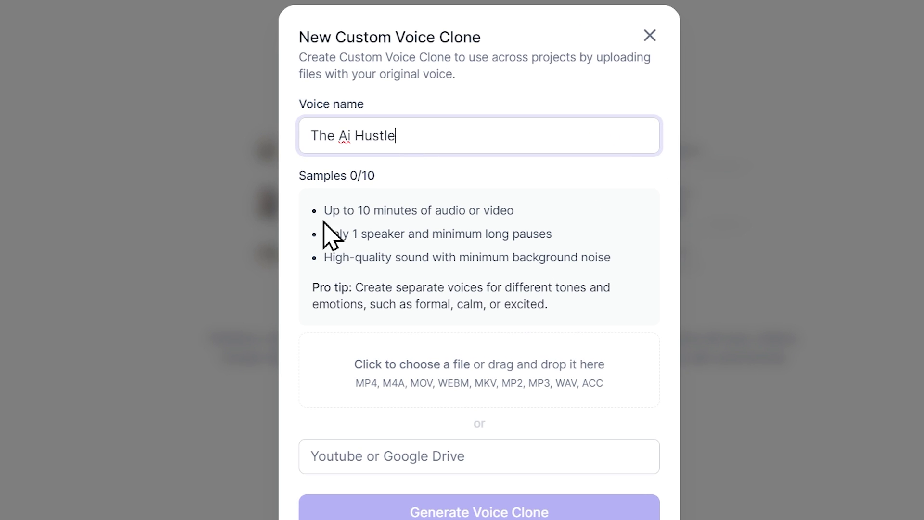
drag(329, 212, 528, 225)
click(376, 251)
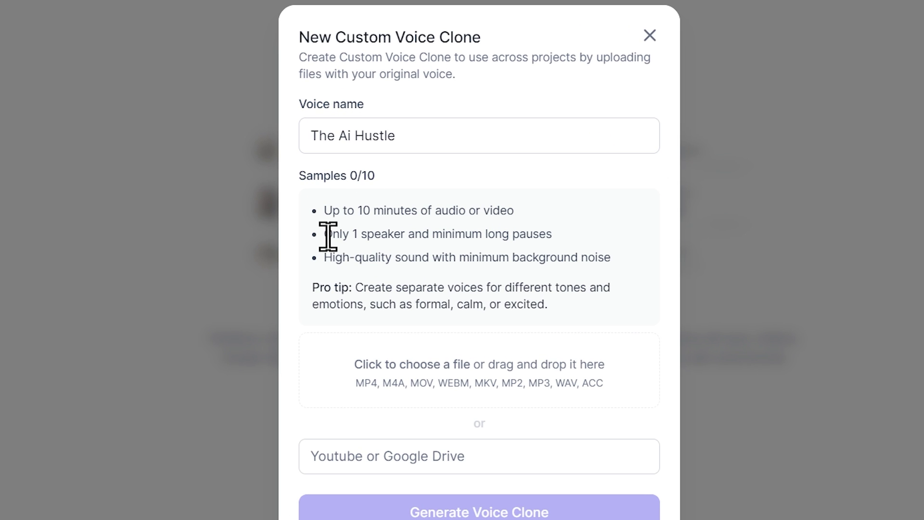
drag(325, 234, 564, 236)
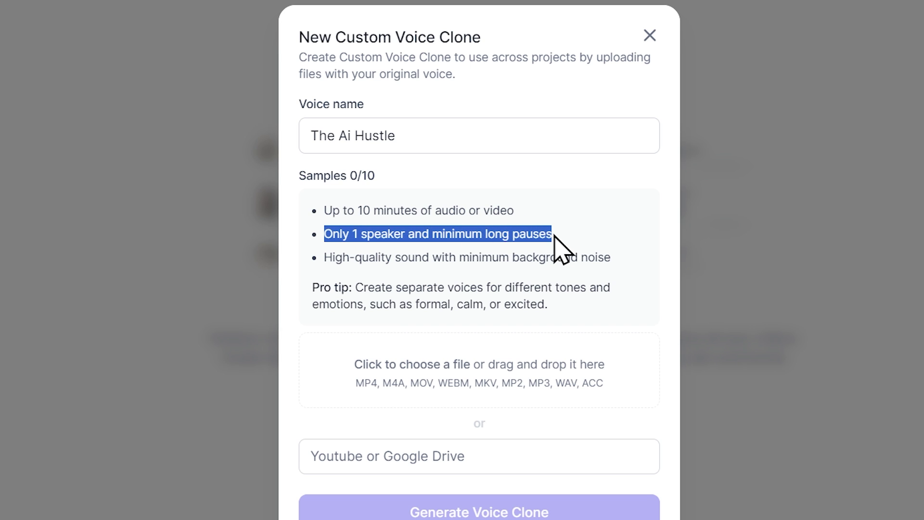
click(554, 235)
drag(332, 257, 612, 262)
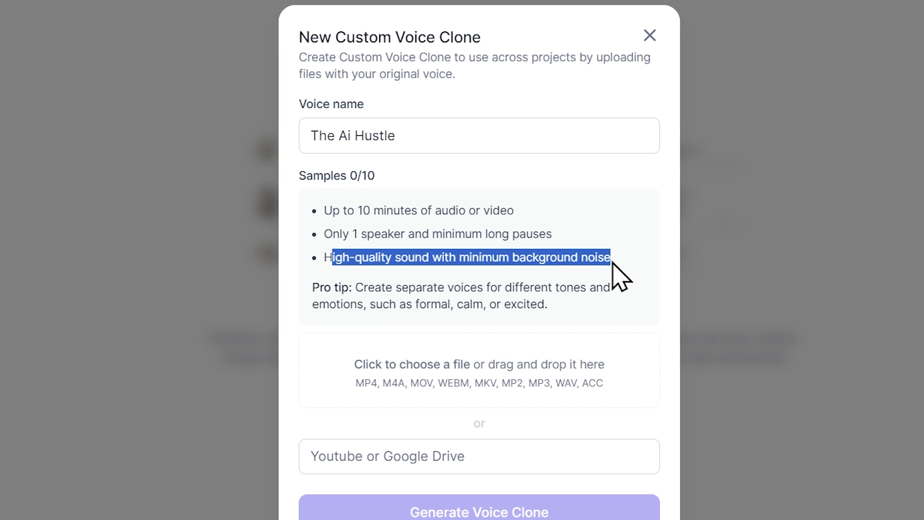
click(541, 256)
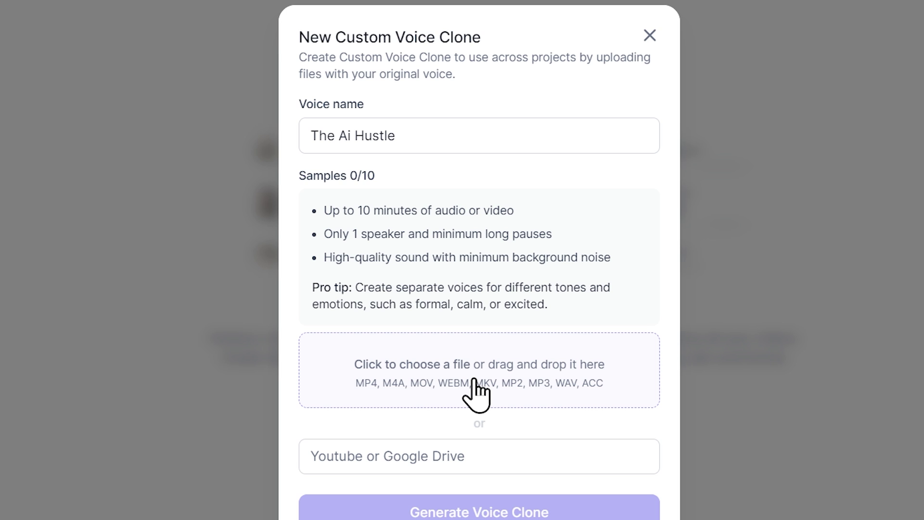
drag(483, 398, 450, 367)
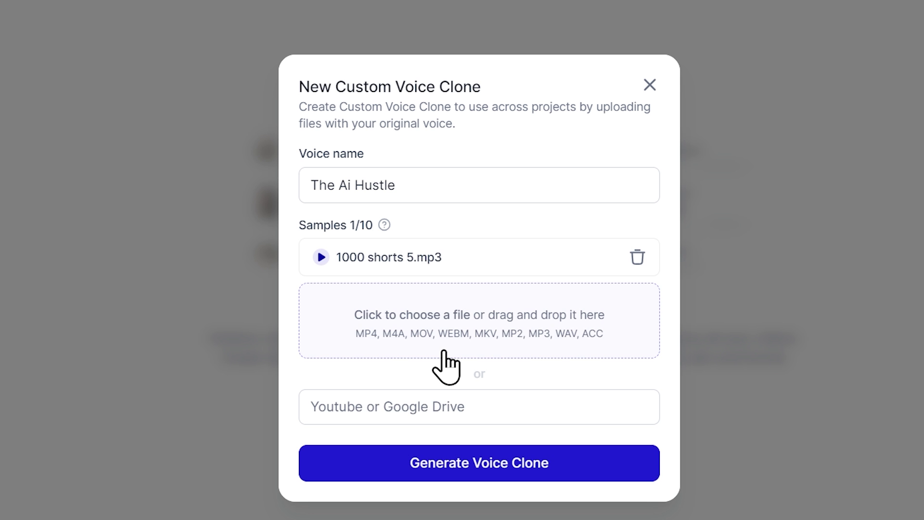
click(456, 471)
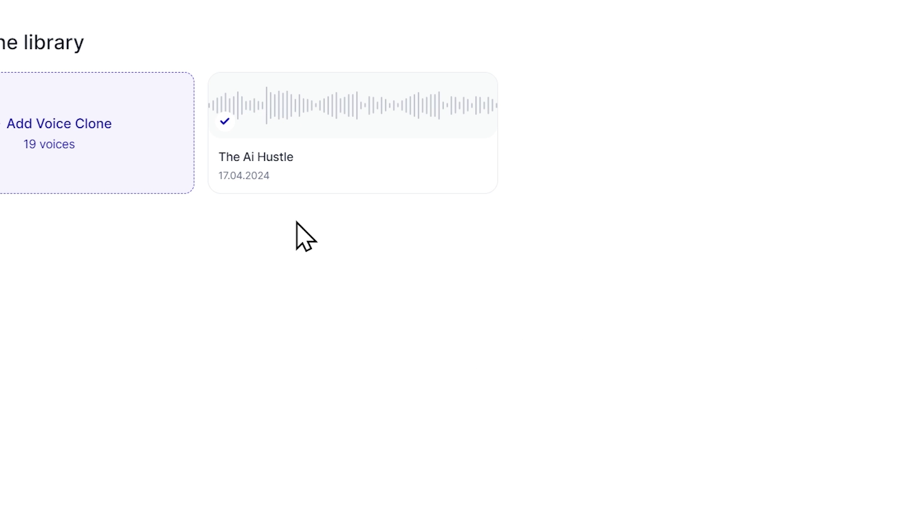
Assign The Ai Hustle clone voice to Speaker 1 in German podcast (1), then start and confirm its dub
click(314, 130)
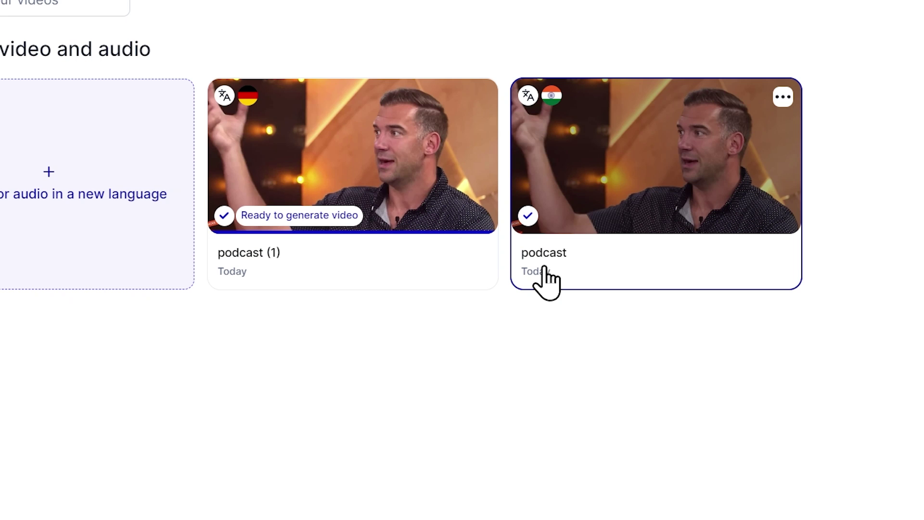
click(365, 175)
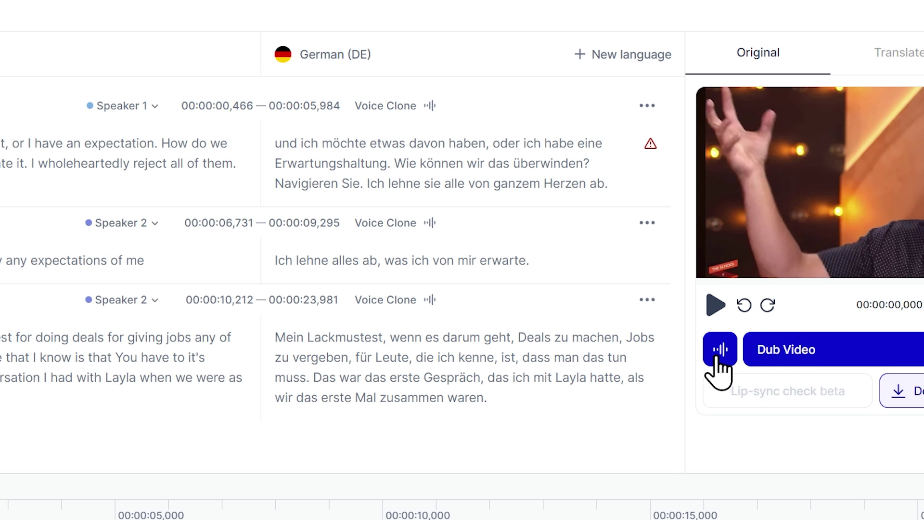
click(717, 359)
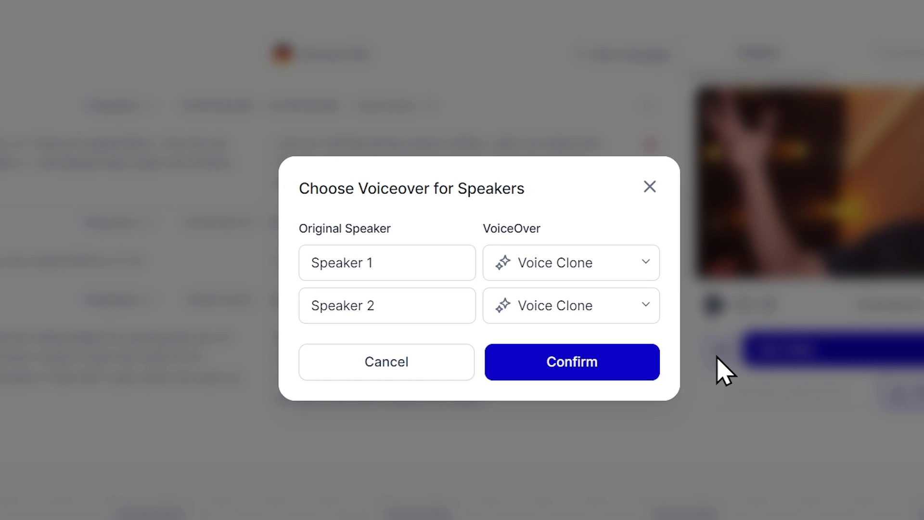
click(534, 263)
click(546, 396)
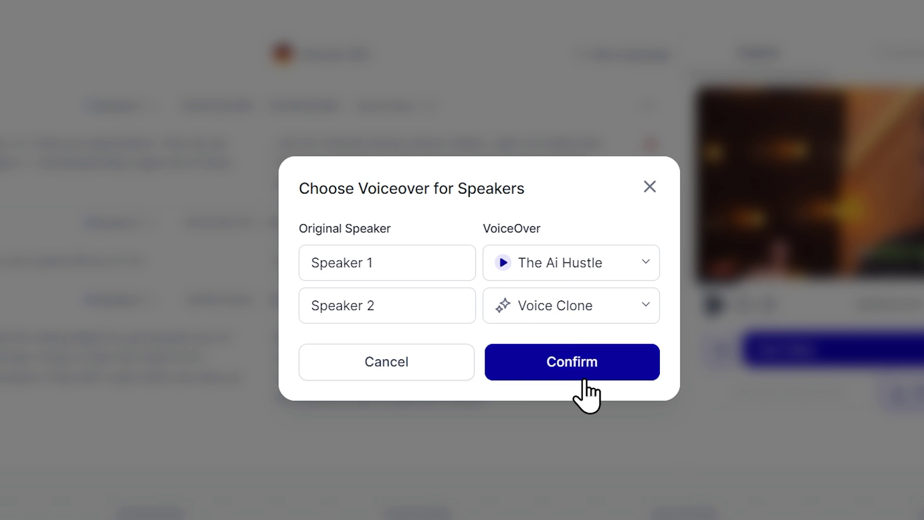
click(654, 375)
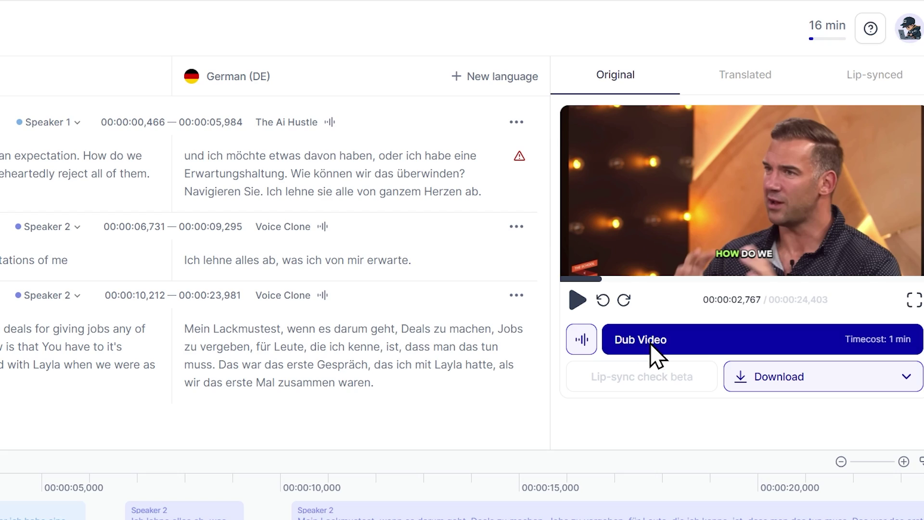
click(650, 342)
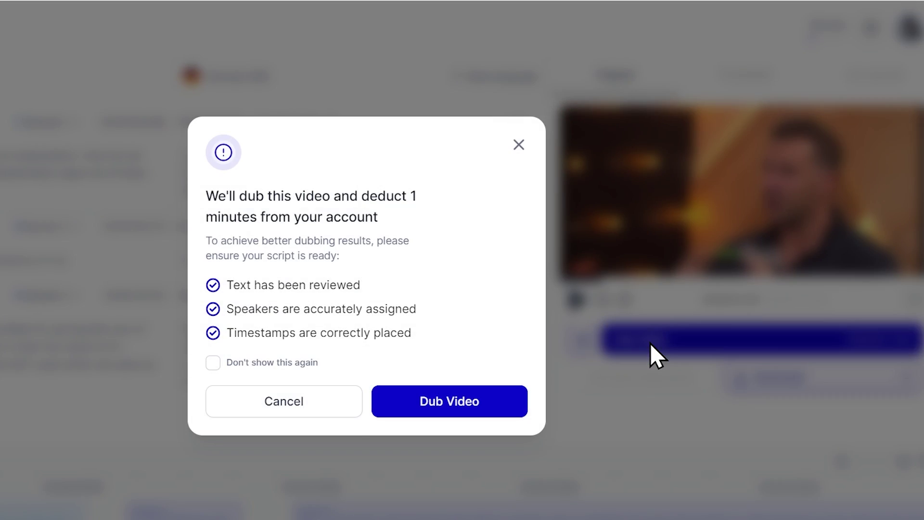
click(602, 404)
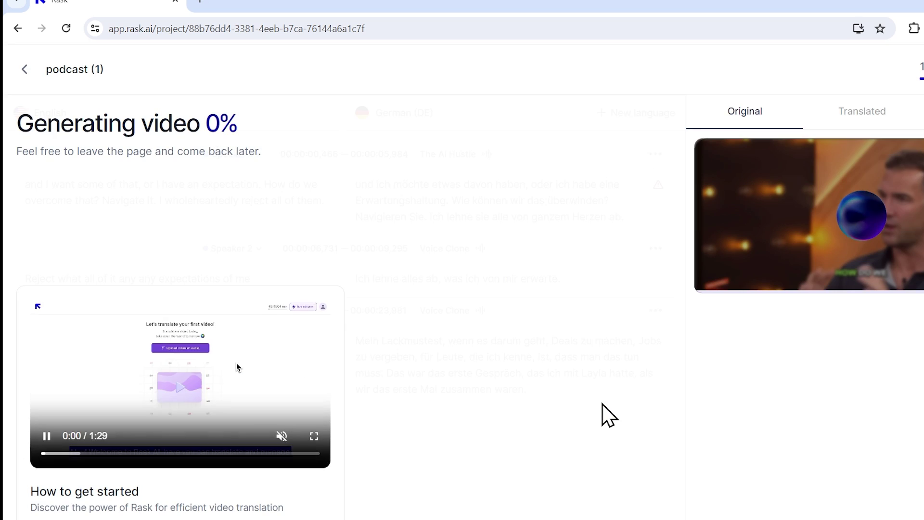